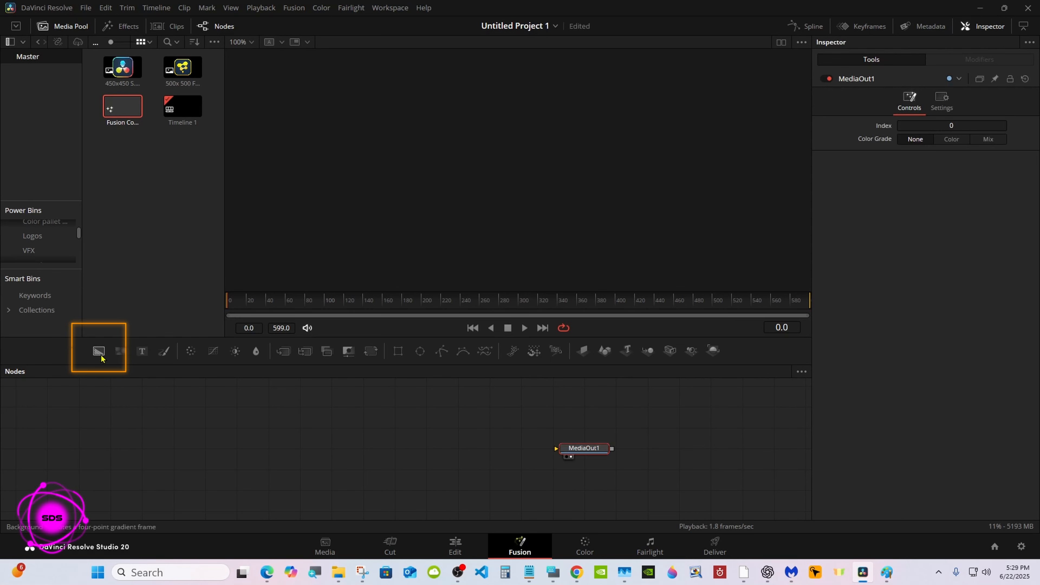
# Step: Add a Background node feeding MediaOut1 and make it fully transparent by setting its alpha to 0
pyautogui.moveTo(104, 358); pyautogui.dragTo(606, 449)
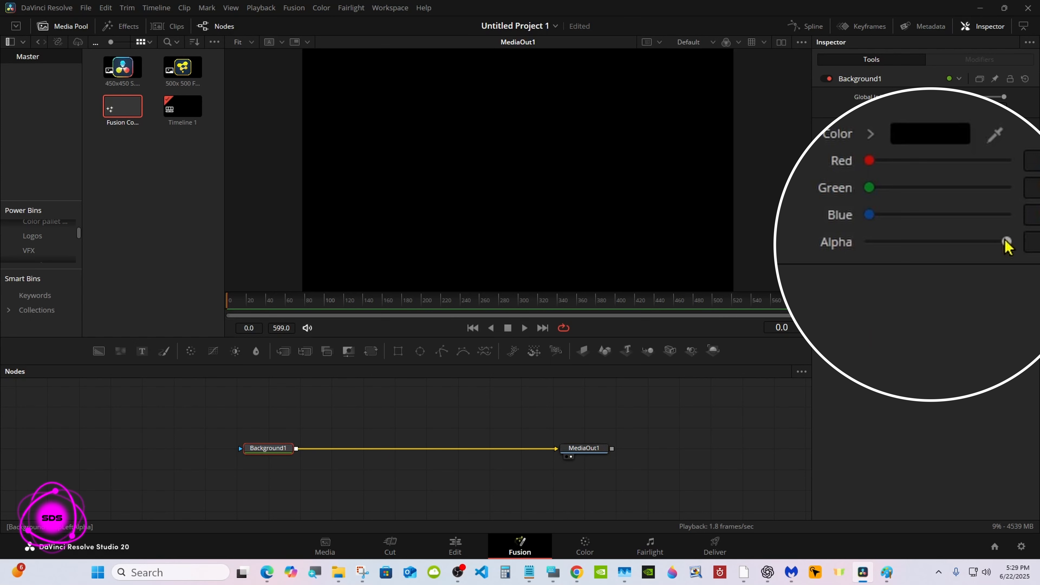
pyautogui.moveTo(1007, 246); pyautogui.dragTo(788, 248)
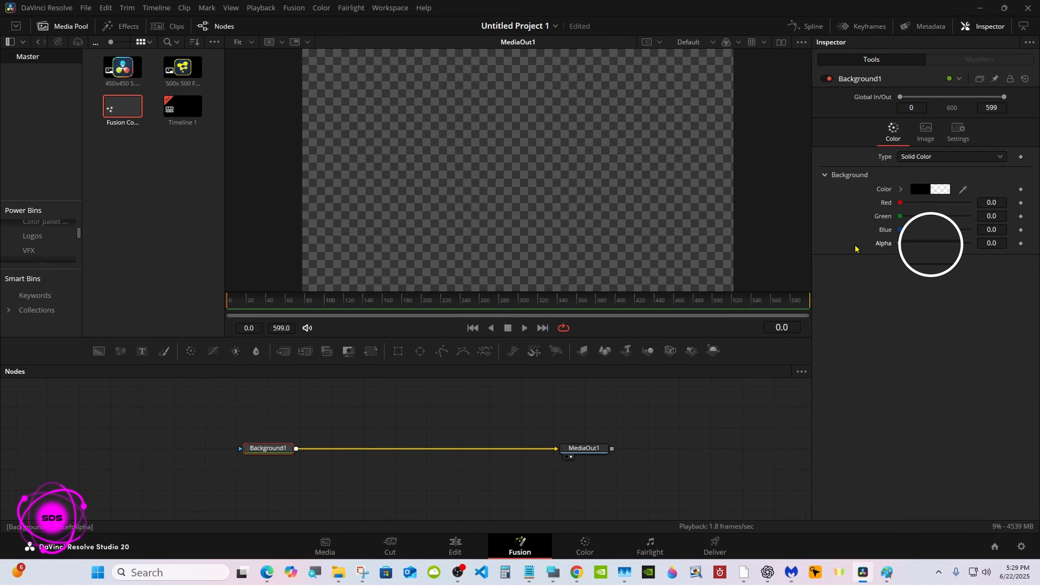
# Step: Insert two Merge nodes in series after Background1 and attach an Ellipse mask to Merge2
pyautogui.click(282, 351)
pyautogui.click(282, 352)
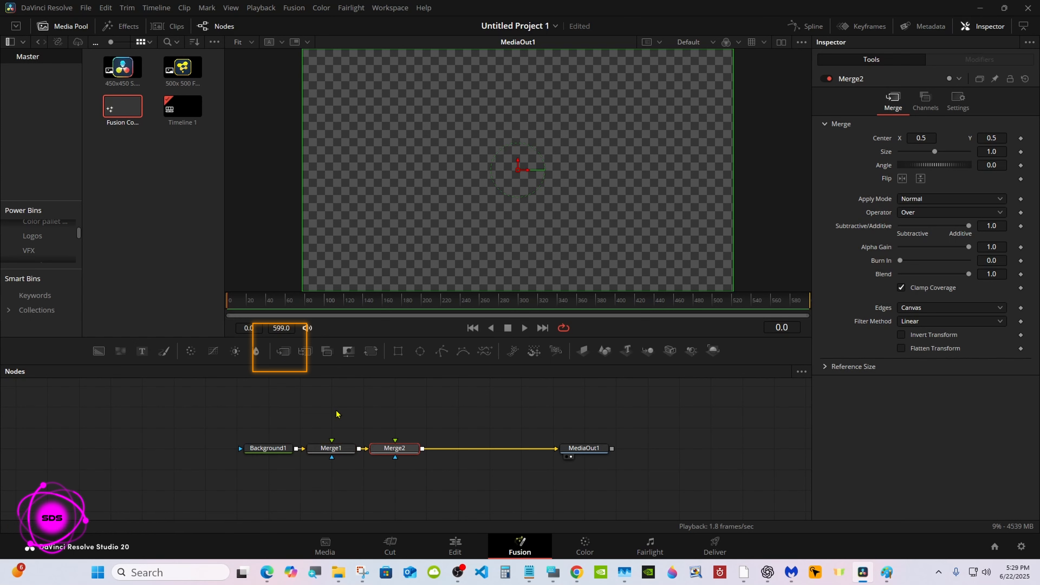
pyautogui.click(422, 357)
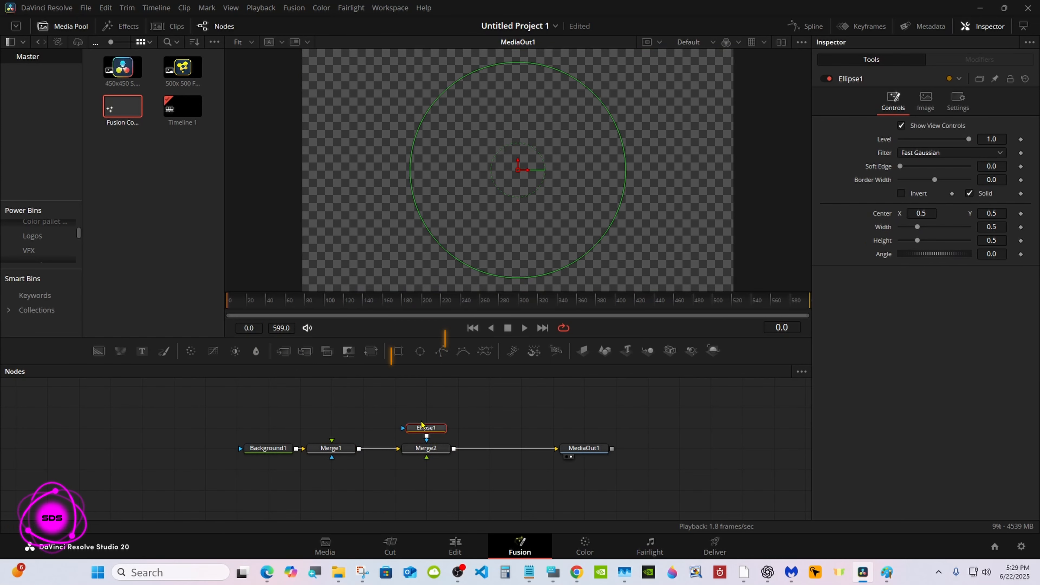
# Step: Open the On-Screen Keyboard and link the Ellipse1 mask's width to its height with an expression
pyautogui.click(553, 572)
pyautogui.moveTo(780, 438); pyautogui.dragTo(737, 415)
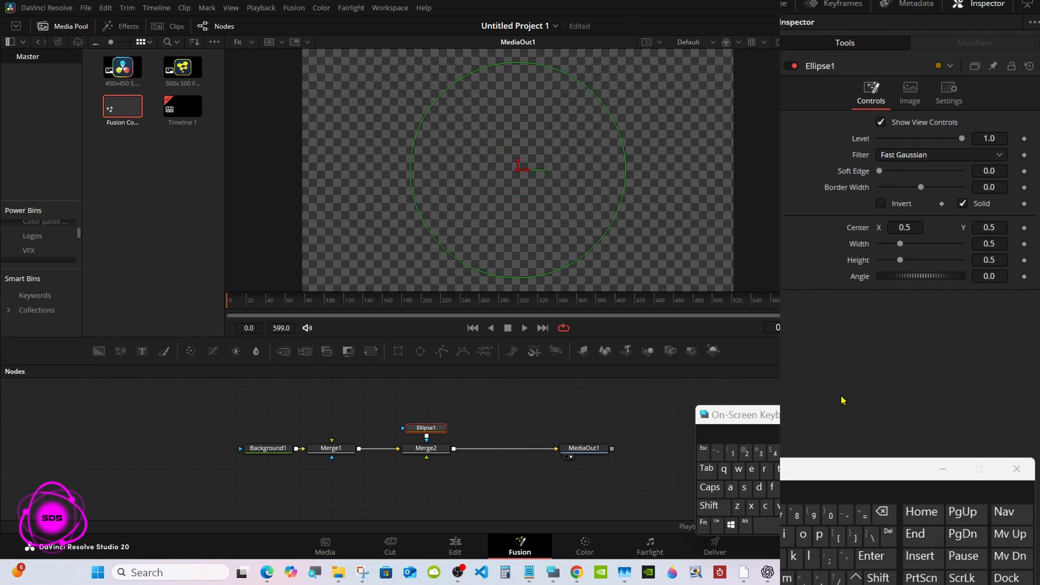
pyautogui.rightClick(865, 252)
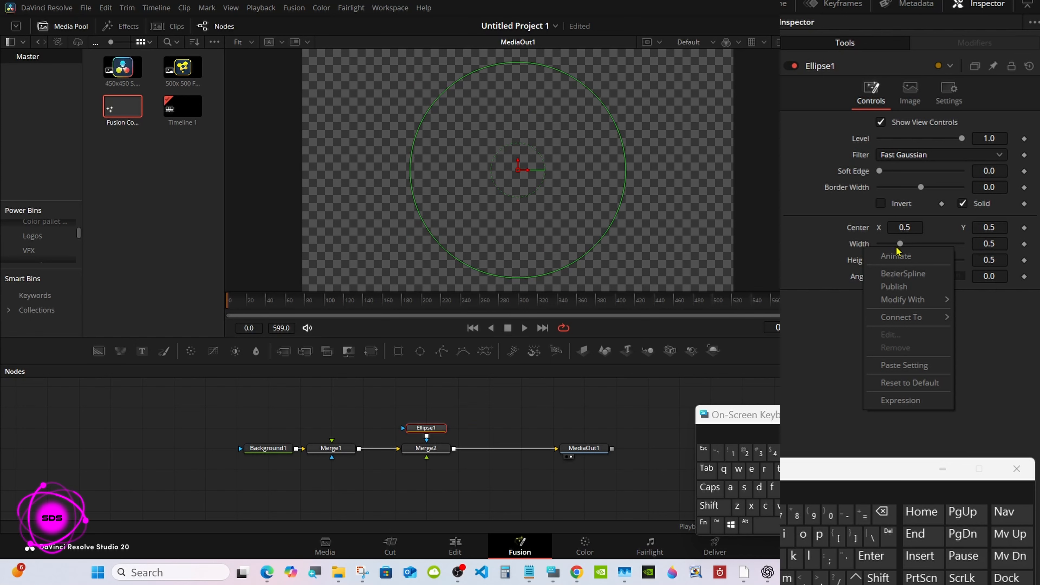
pyautogui.moveTo(901, 245); pyautogui.dragTo(894, 248)
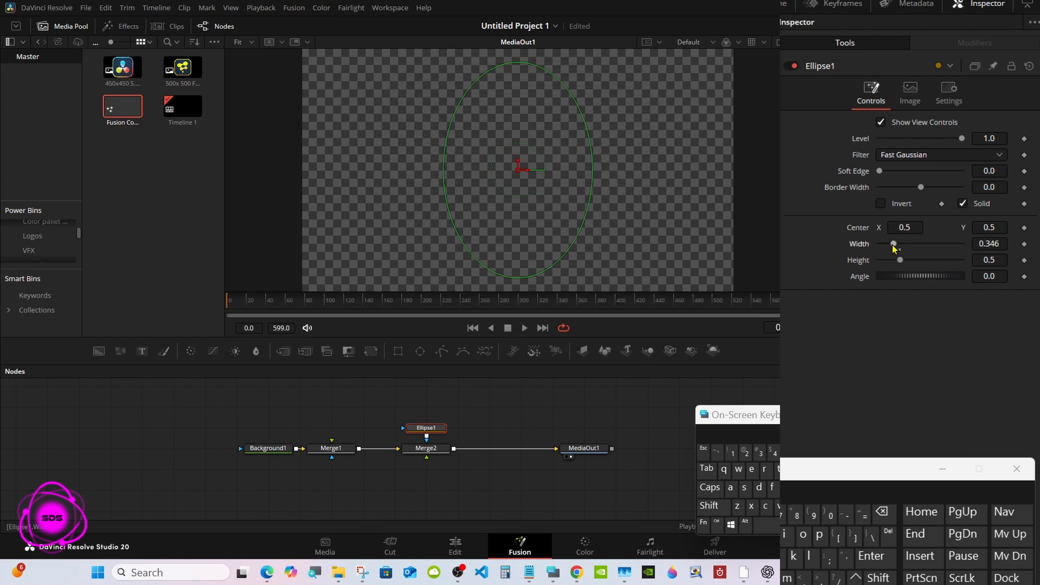
pyautogui.doubleClick(862, 243)
pyautogui.rightClick(863, 242)
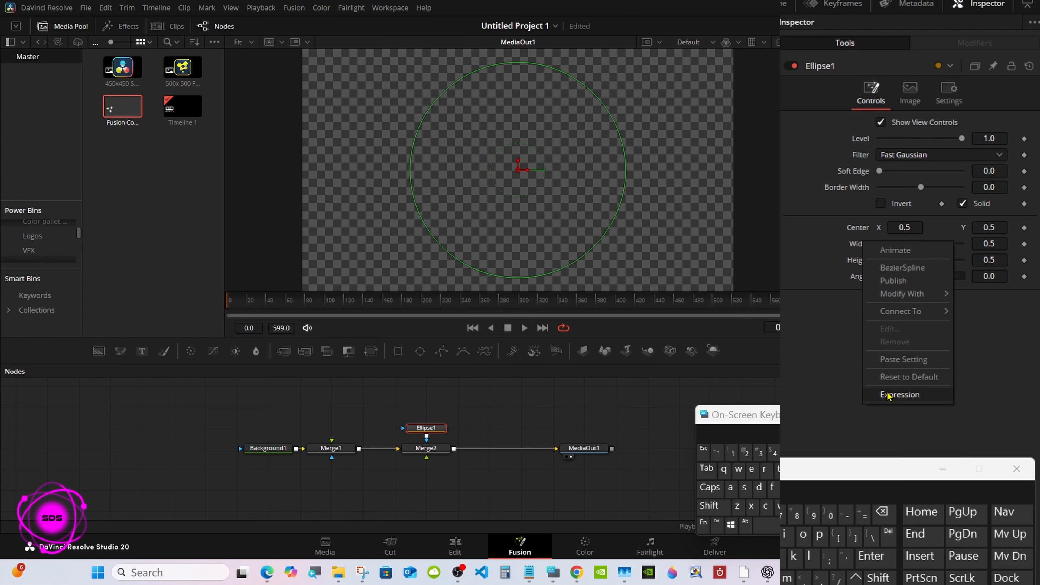
pyautogui.click(889, 395)
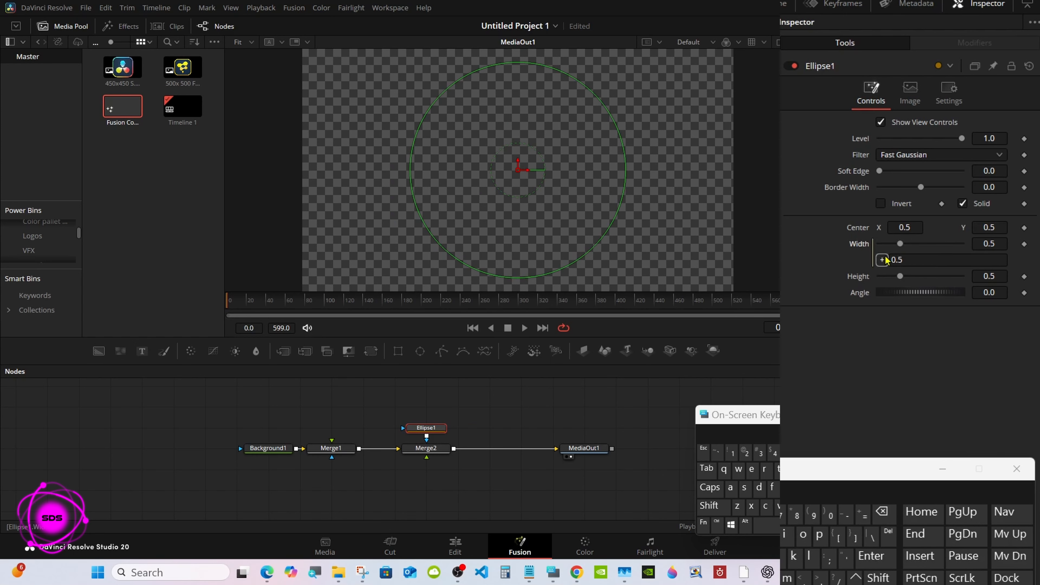
pyautogui.moveTo(884, 261)
pyautogui.mouseDown()
pyautogui.moveTo(860, 277)
pyautogui.moveTo(895, 279)
pyautogui.mouseUp()
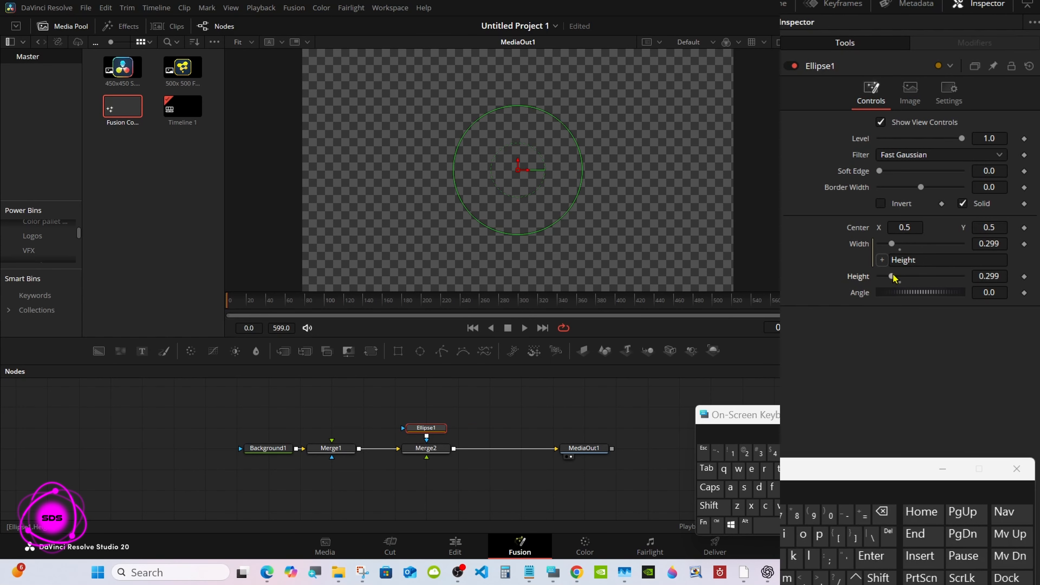
# Step: Set the Ellipse1 mask's height to 0.3
pyautogui.click(996, 276)
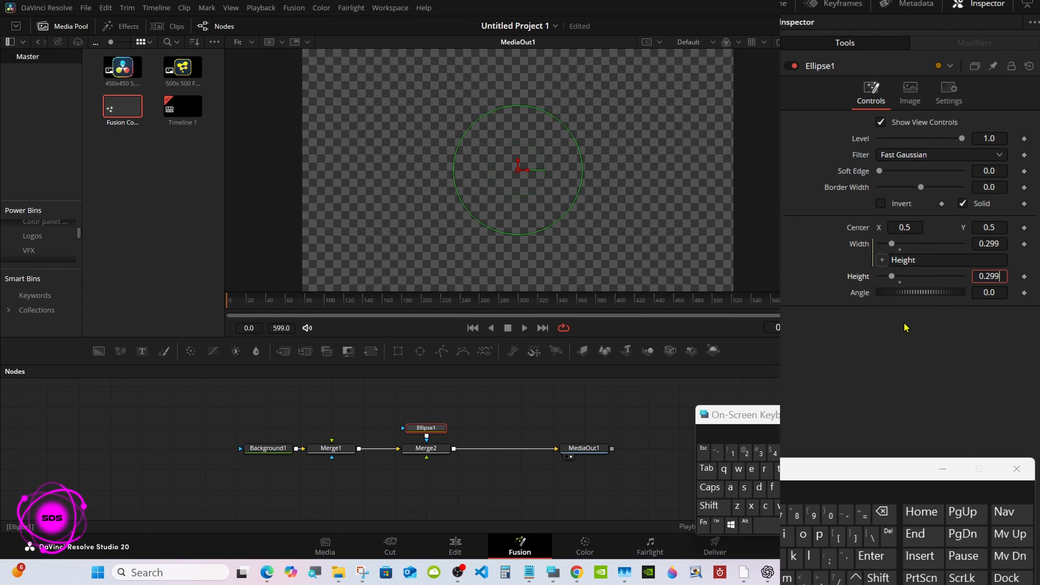
pyautogui.click(883, 512)
pyautogui.click(882, 512)
pyautogui.click(883, 513)
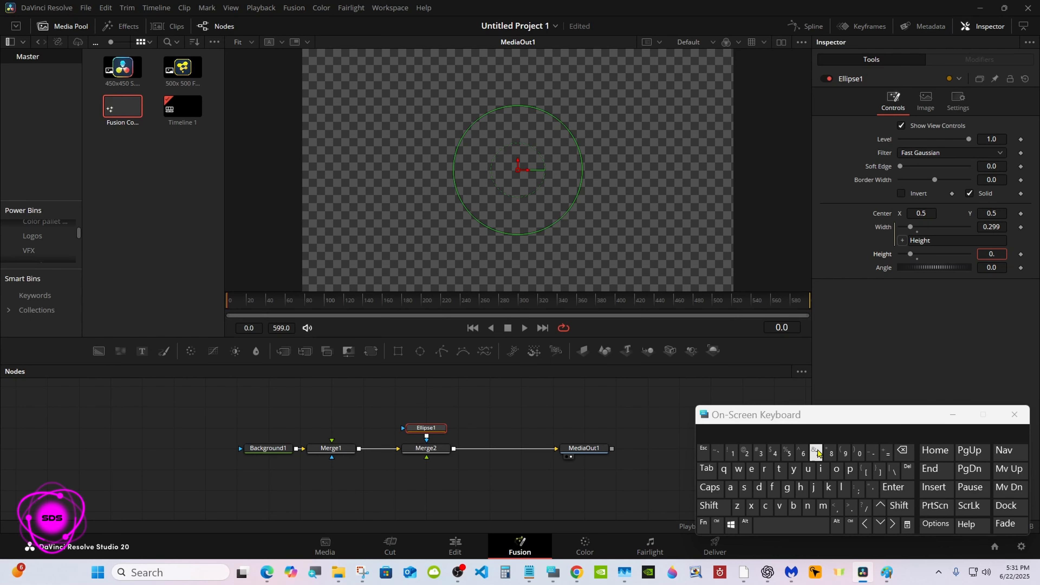
pyautogui.click(764, 453)
pyautogui.click(893, 486)
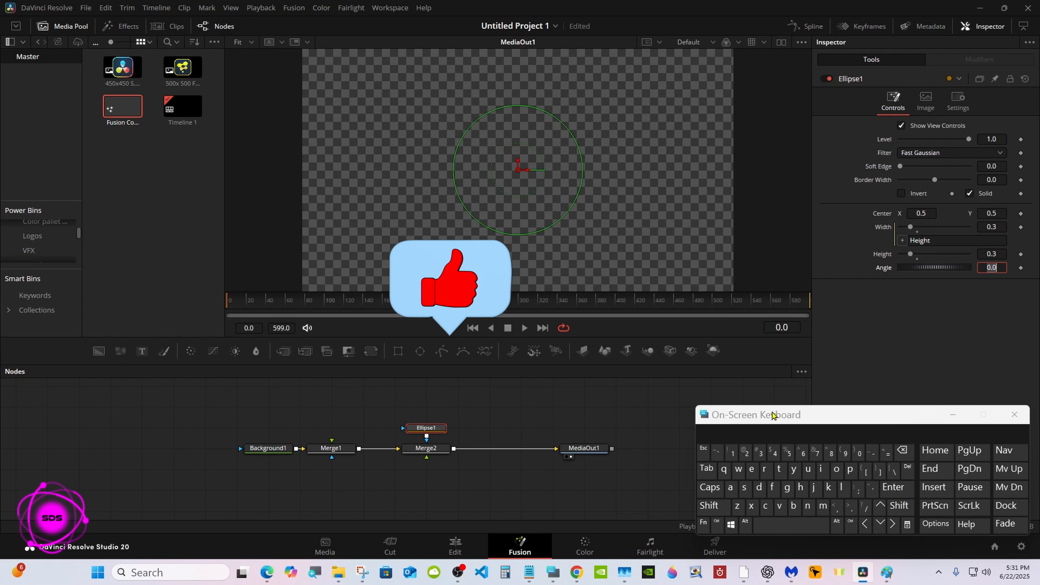
# Step: Move the Merge1 node closer to Merge2 in the node graph and minimize the On-Screen Keyboard
pyautogui.moveTo(771, 421); pyautogui.dragTo(784, 414)
pyautogui.moveTo(330, 448); pyautogui.dragTo(362, 448)
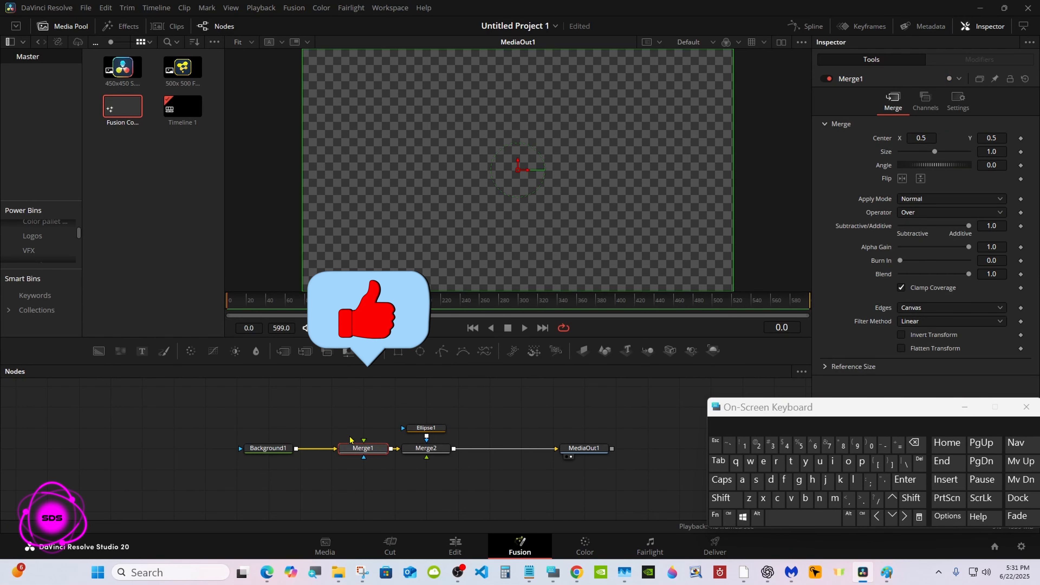
pyautogui.moveTo(946, 407); pyautogui.dragTo(791, 434)
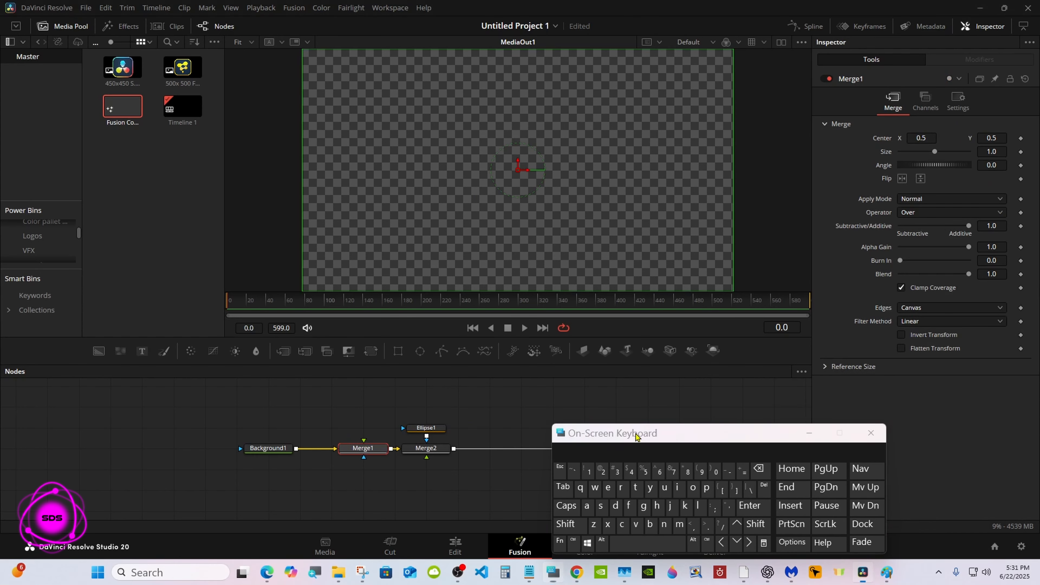
pyautogui.click(809, 433)
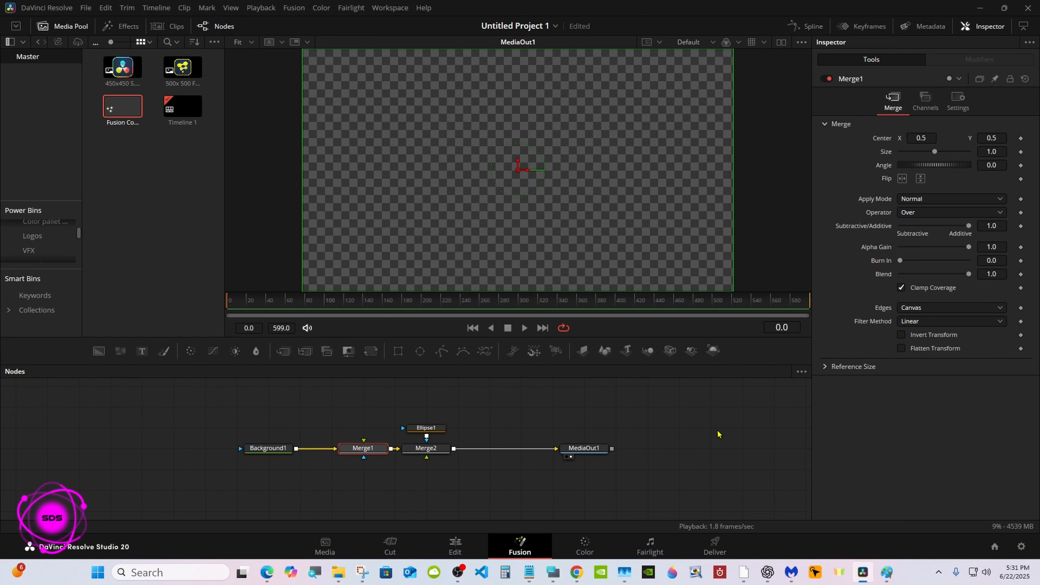
# Step: Select Merge1, Ellipse1 and Merge2 together, make Merge1 active and apply a Path to its Center
pyautogui.moveTo(332, 409); pyautogui.dragTo(450, 462)
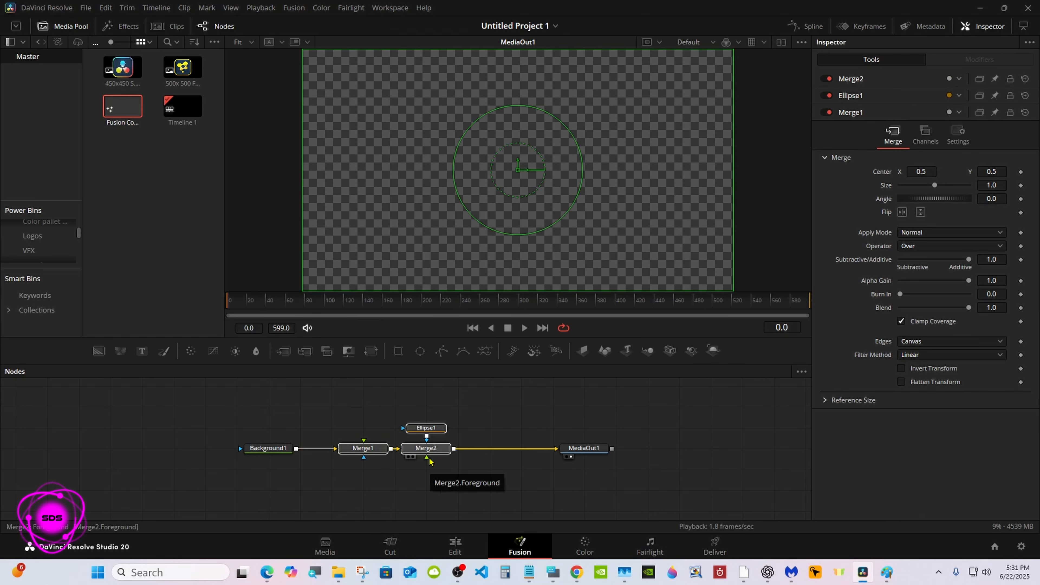
pyautogui.click(377, 452)
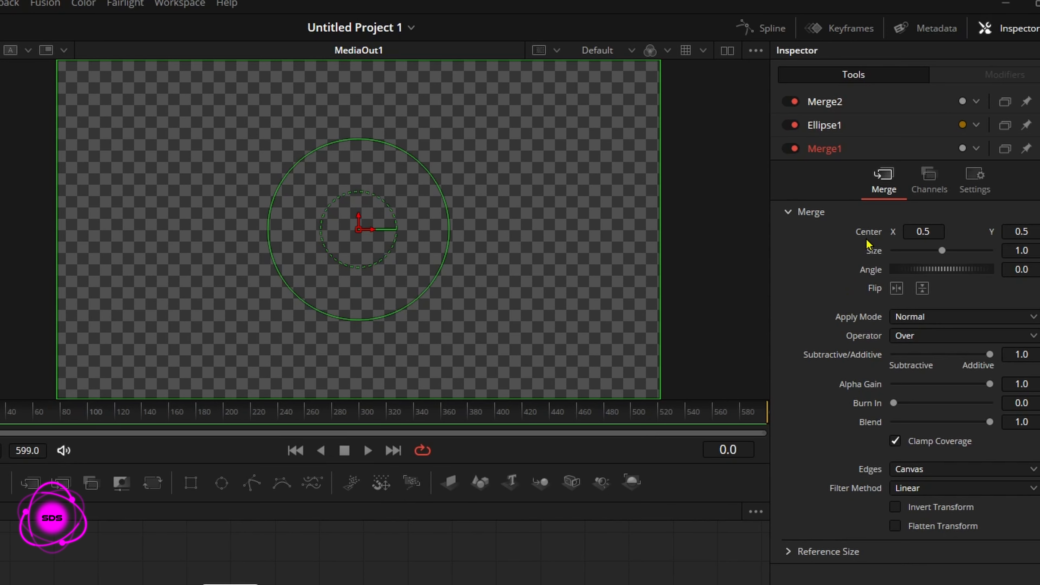
pyautogui.rightClick(867, 240)
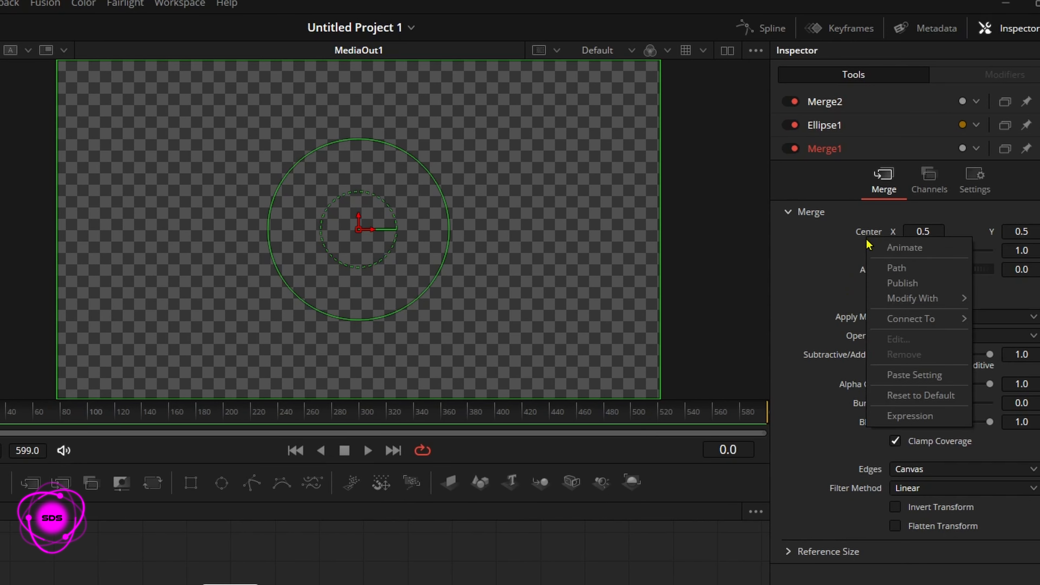
pyautogui.click(895, 271)
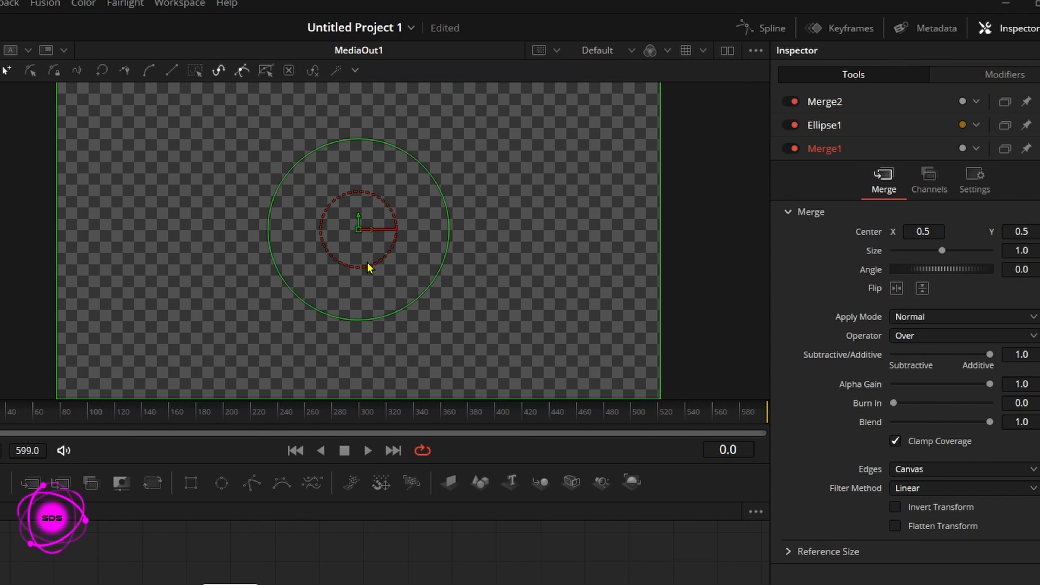
# Step: Set Merge1's center X to 0.055 so the path starts near the frame's left edge
pyautogui.doubleClick(923, 230)
pyautogui.write('0.055')
pyautogui.press('Return')
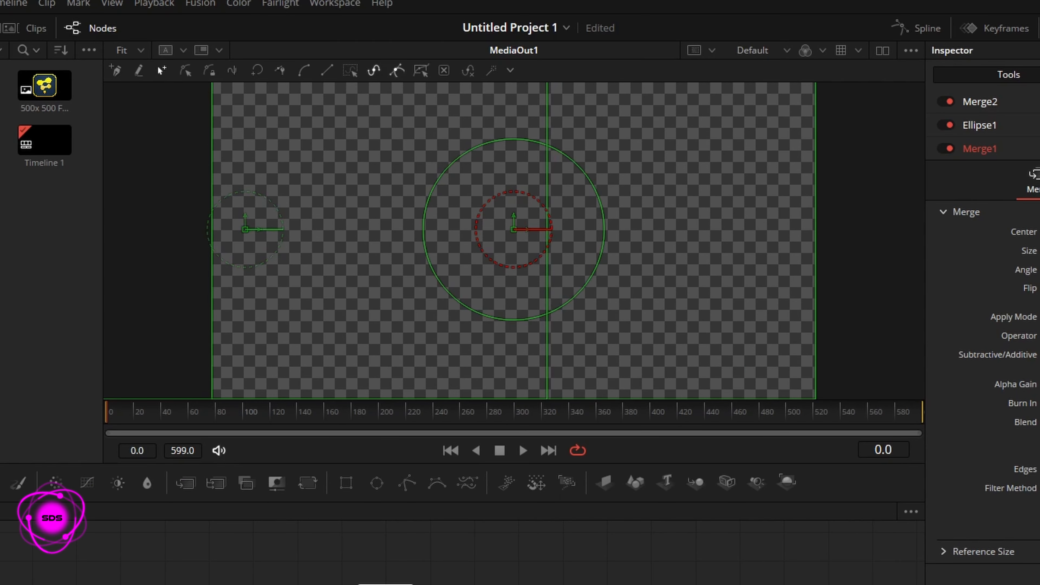
# Step: Reduce Merge1's size and append path points forming an arch from the start point over to the ellipse's upper-left side
pyautogui.click(121, 75)
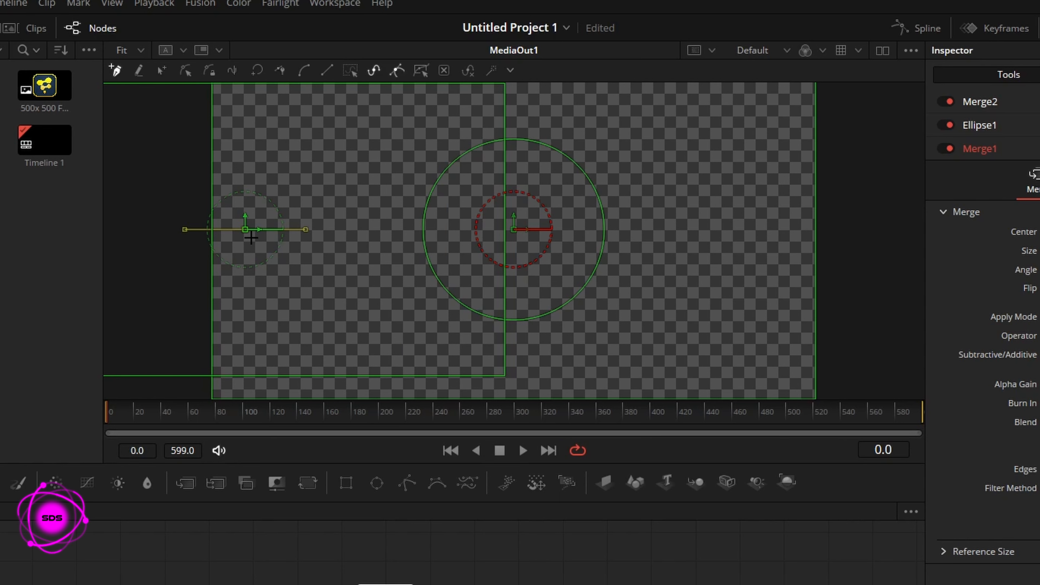
pyautogui.moveTo(1039, 251); pyautogui.dragTo(955, 251)
pyautogui.click(248, 174)
pyautogui.click(255, 123)
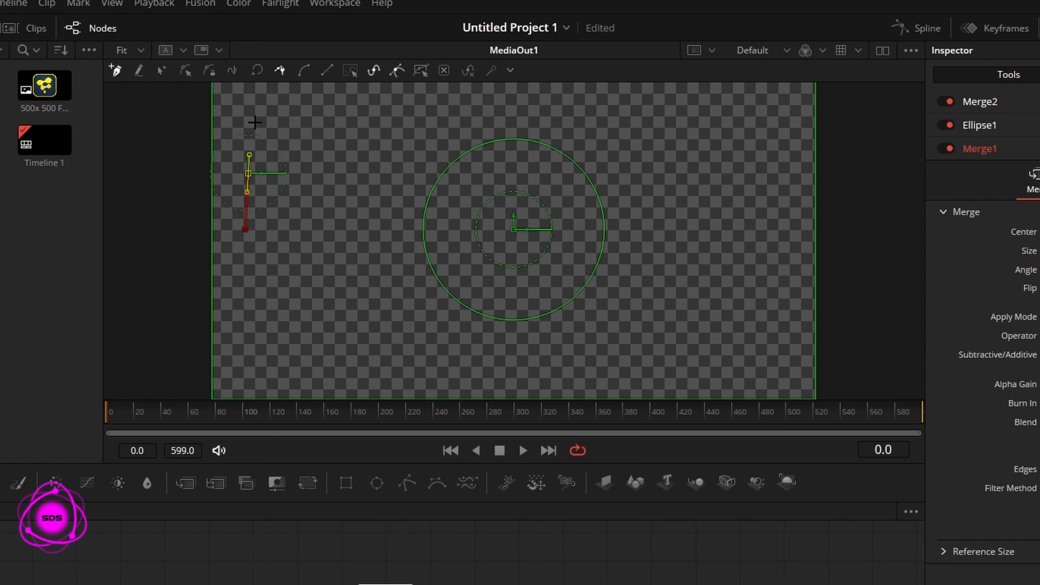
pyautogui.click(303, 107)
pyautogui.click(350, 105)
pyautogui.click(399, 115)
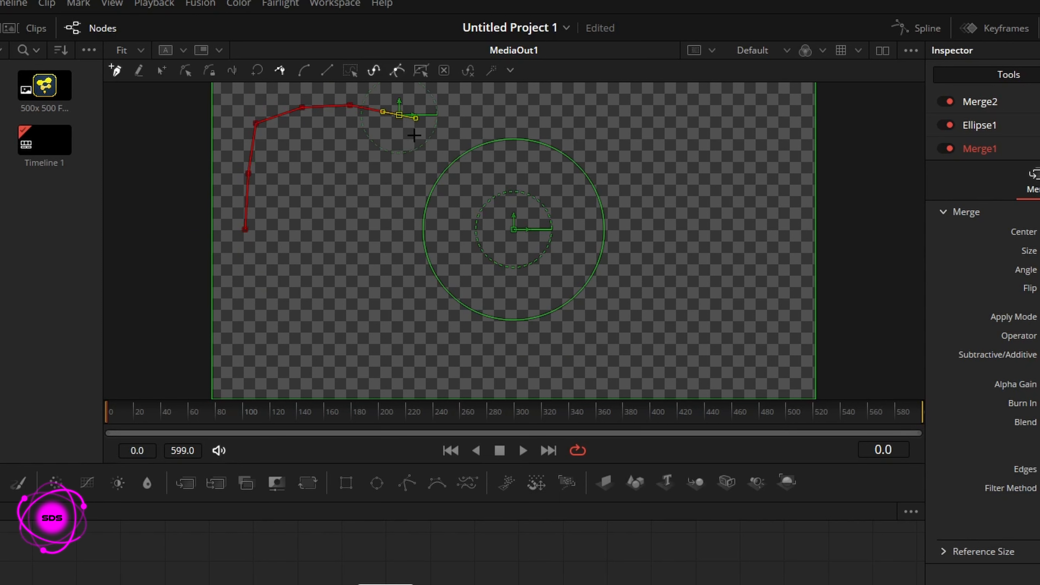
pyautogui.click(416, 147)
pyautogui.click(426, 181)
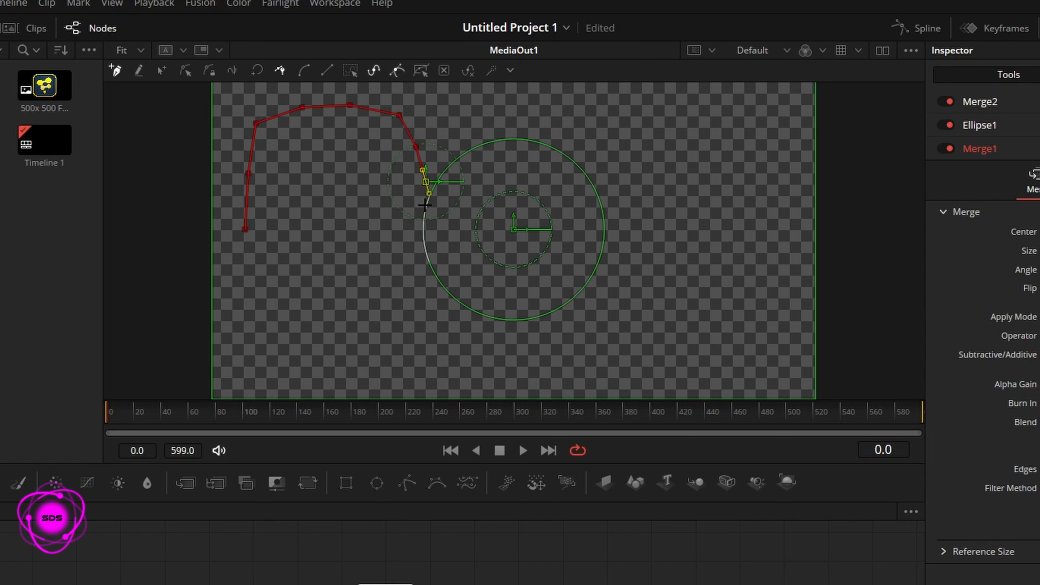
# Step: Append path points that trace the ellipse's lower half from its left side around to its right side
pyautogui.click(423, 218)
pyautogui.click(427, 254)
pyautogui.click(447, 294)
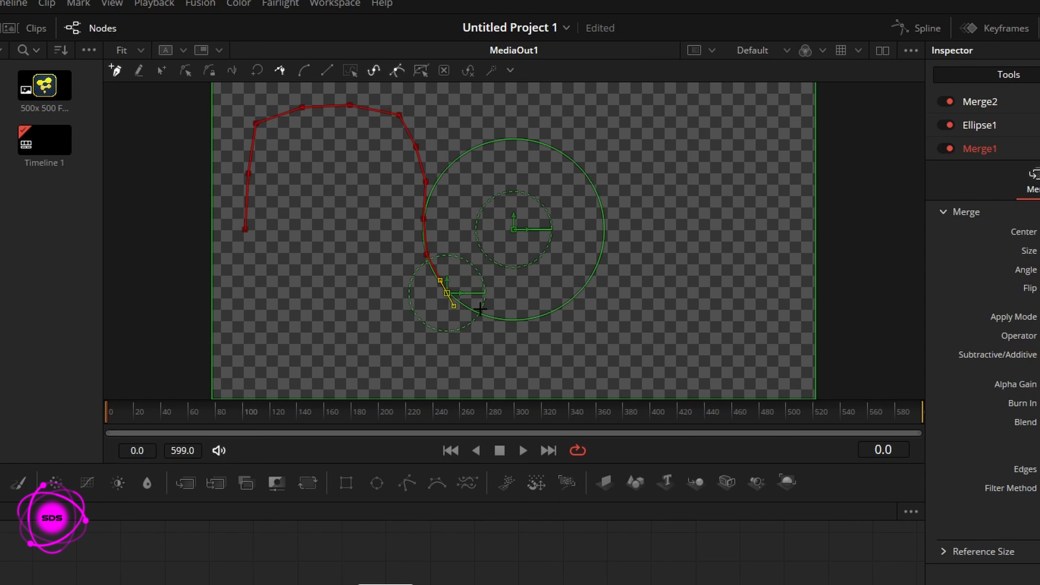
pyautogui.click(482, 314)
pyautogui.click(520, 318)
pyautogui.click(565, 309)
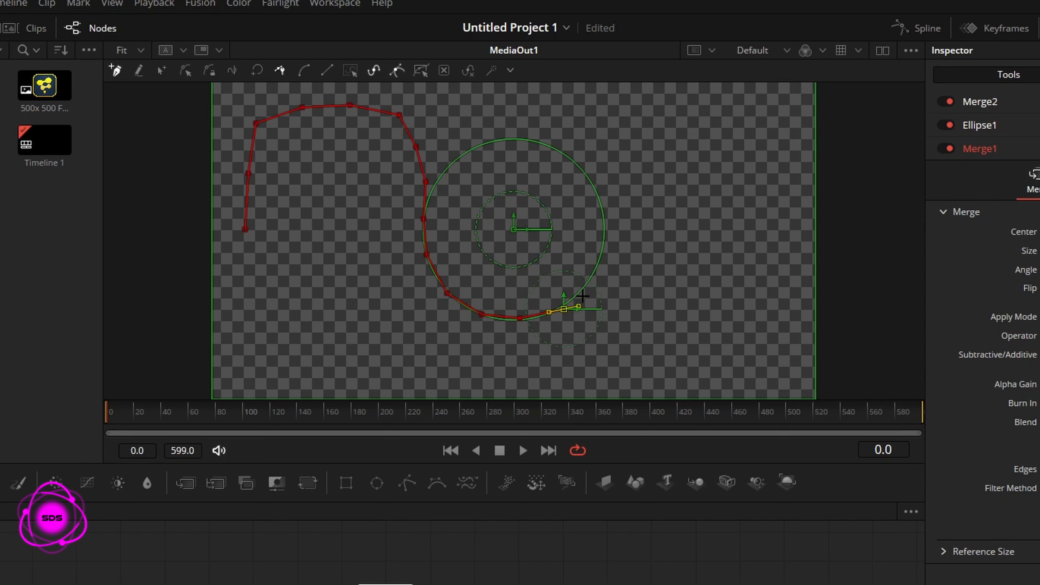
pyautogui.click(584, 289)
pyautogui.click(602, 255)
pyautogui.click(604, 229)
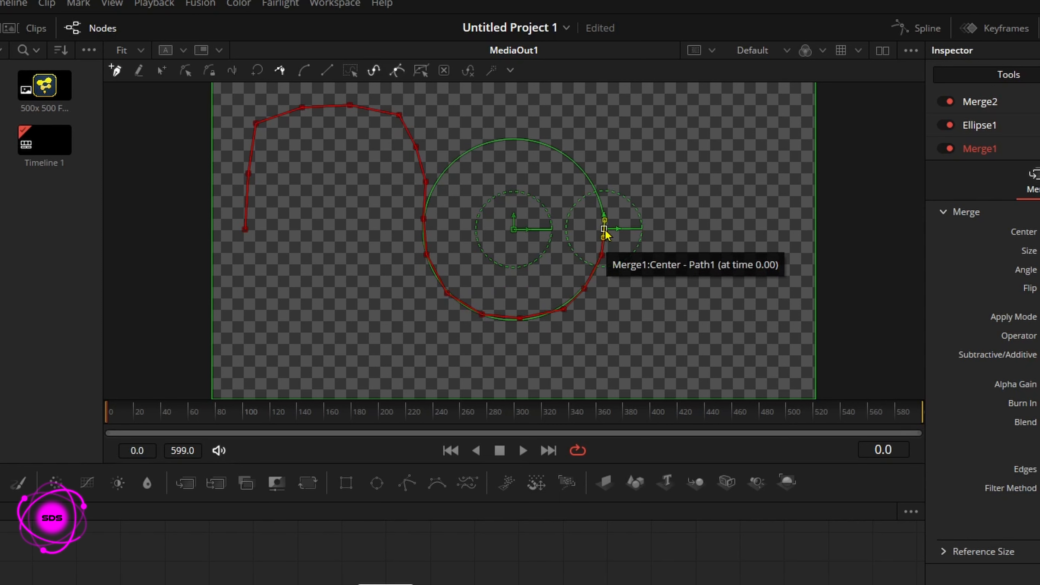
# Step: Append path points forming a second arch from the ellipse's right side over to near the frame's right edge
pyautogui.click(604, 170)
pyautogui.click(619, 133)
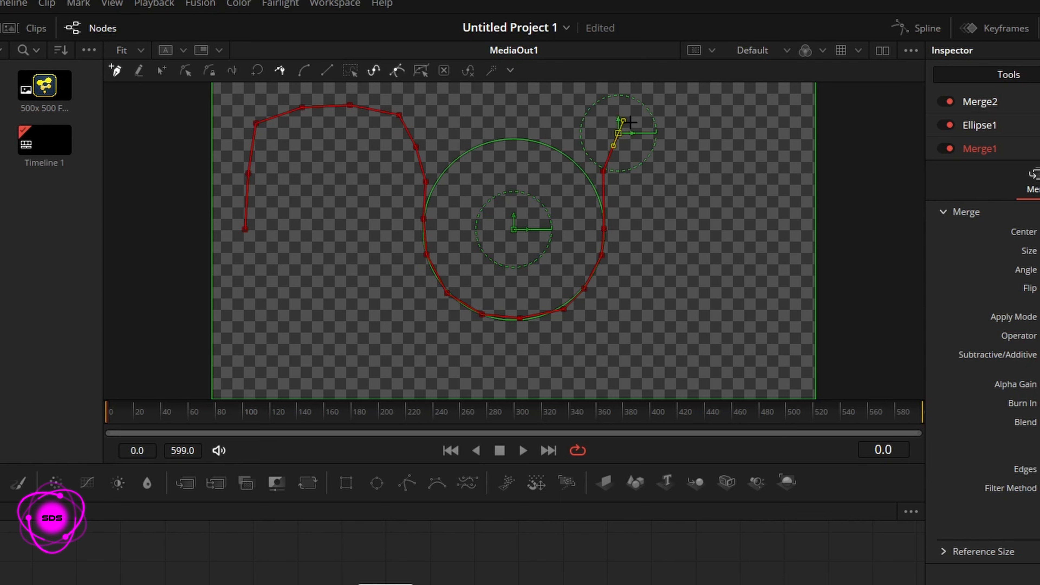
pyautogui.click(657, 111)
pyautogui.click(705, 107)
pyautogui.click(758, 123)
pyautogui.click(776, 167)
pyautogui.click(778, 222)
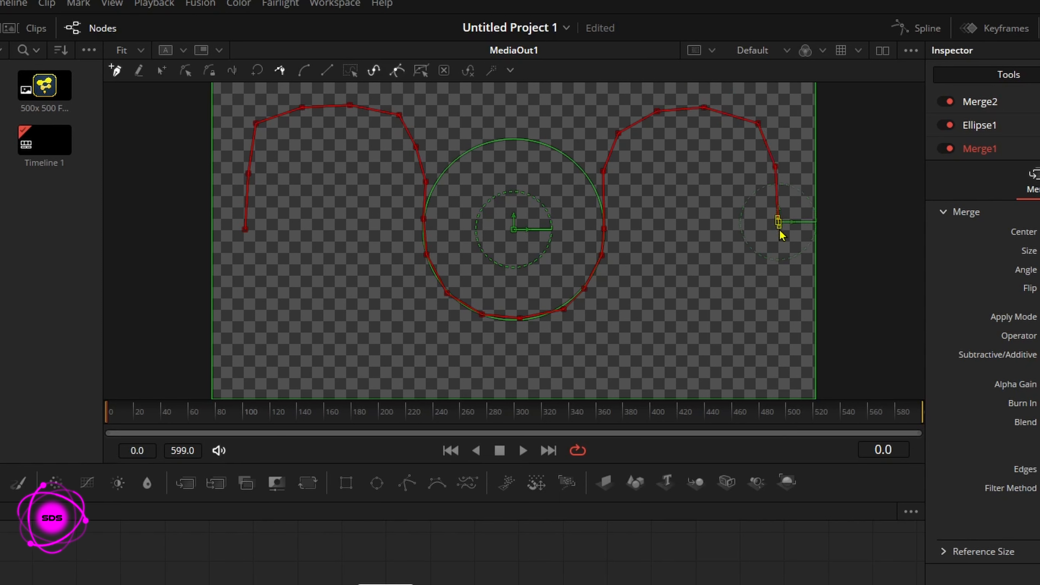
# Step: Continue the path down and along the frame's lower edge, close it at the start point, and save the project
pyautogui.moveTo(779, 292); pyautogui.dragTo(779, 316)
pyautogui.click(778, 340)
pyautogui.moveTo(750, 369); pyautogui.dragTo(741, 378)
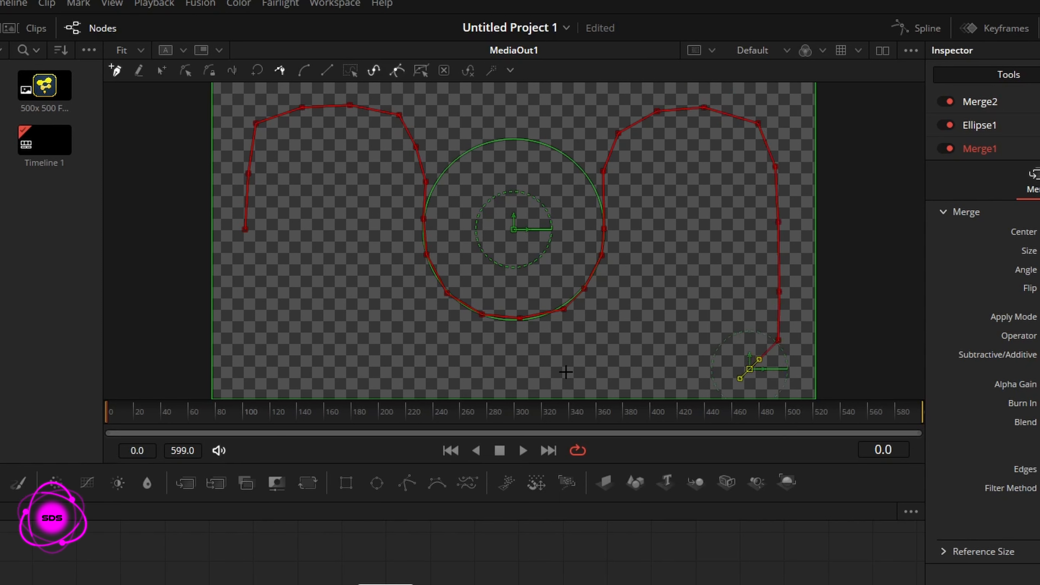
pyautogui.click(314, 373)
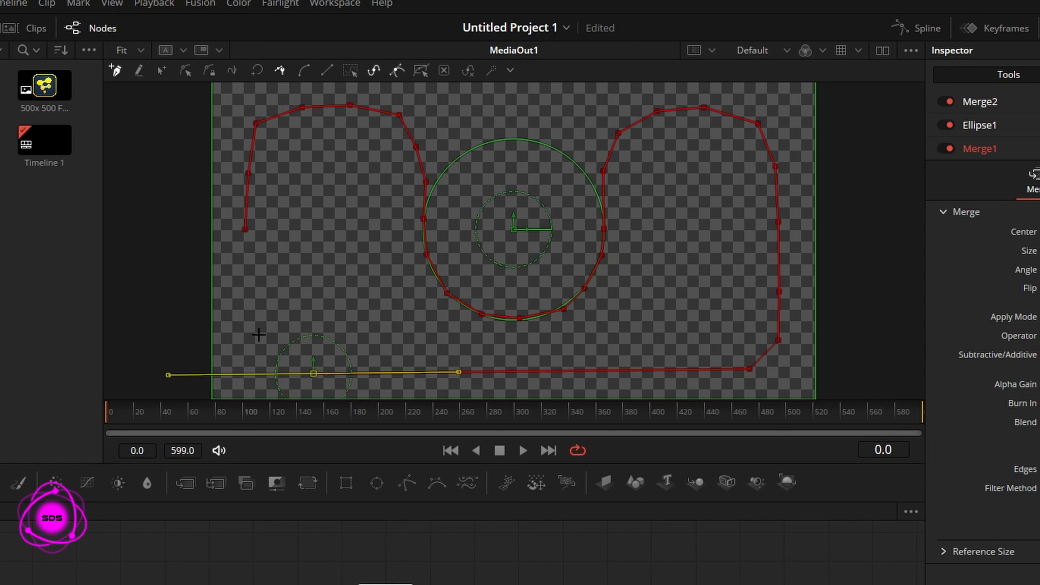
pyautogui.moveTo(260, 341); pyautogui.dragTo(242, 330)
pyautogui.click(247, 277)
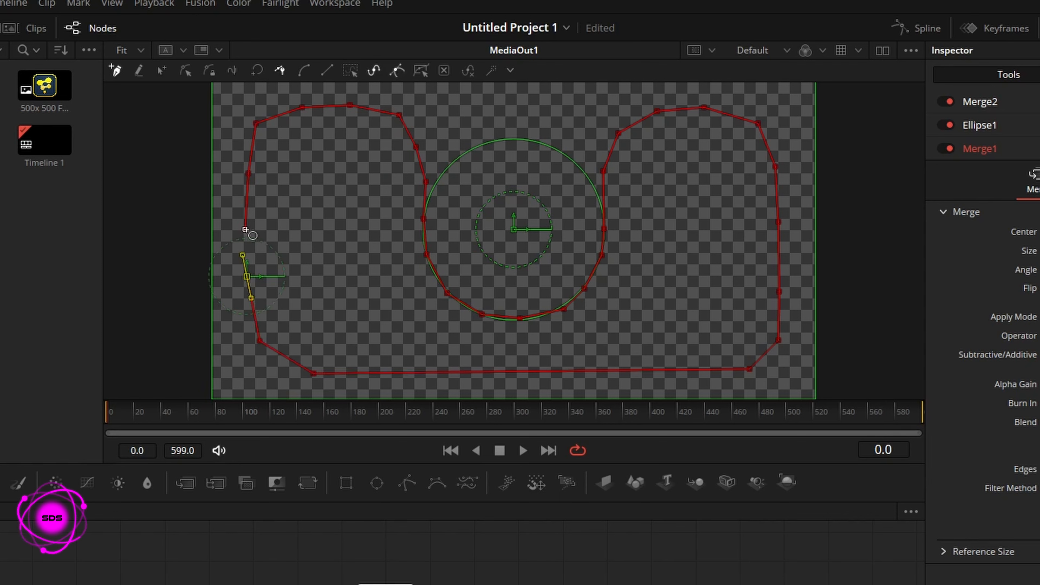
pyautogui.click(246, 230)
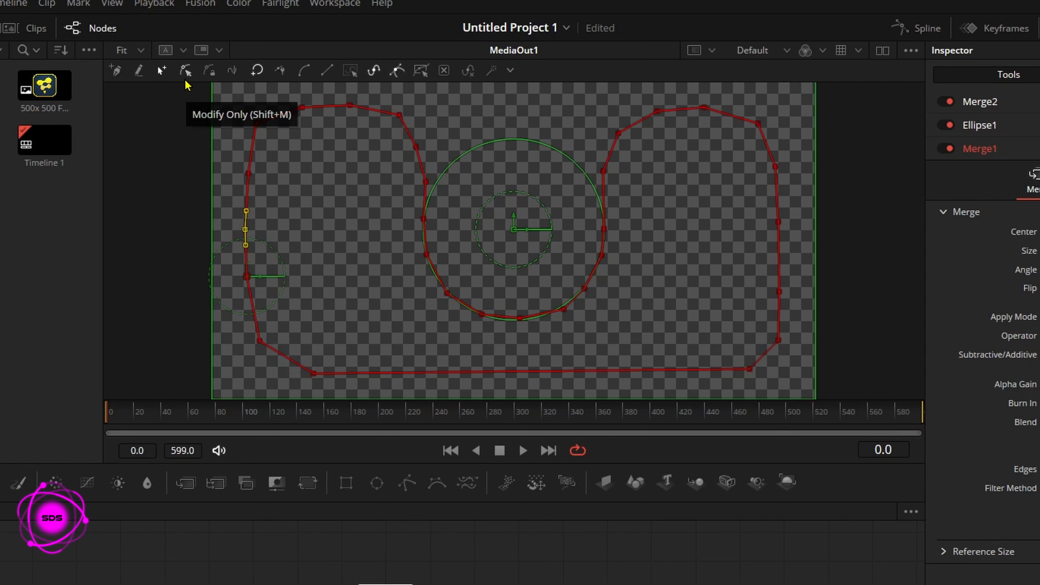
pyautogui.hotkey('ctrl', 's')
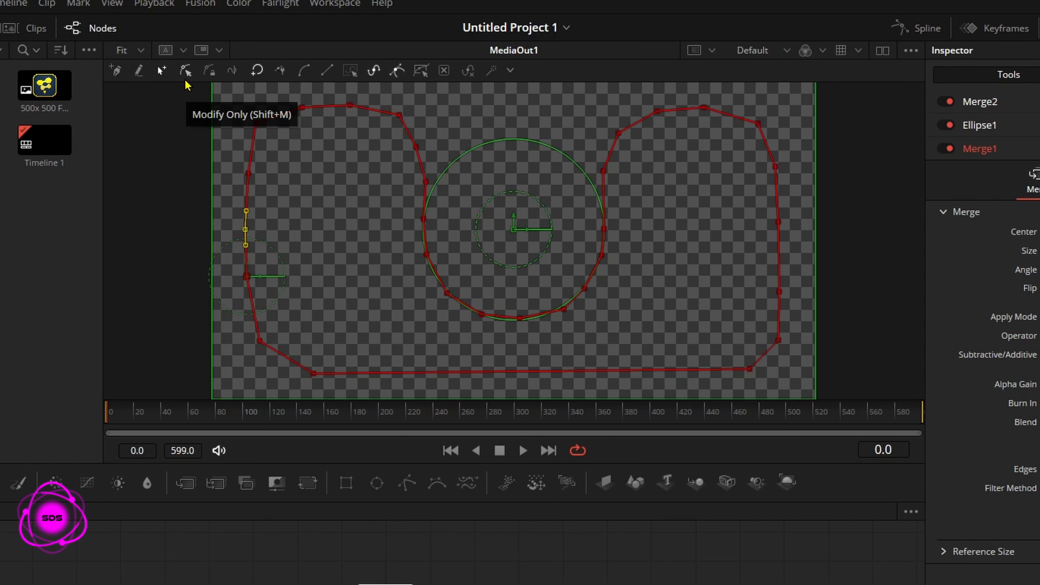
# Step: Nudge the path's lower-left point up slightly, select all the path points, and smooth them into curves
pyautogui.click(185, 80)
pyautogui.click(313, 373)
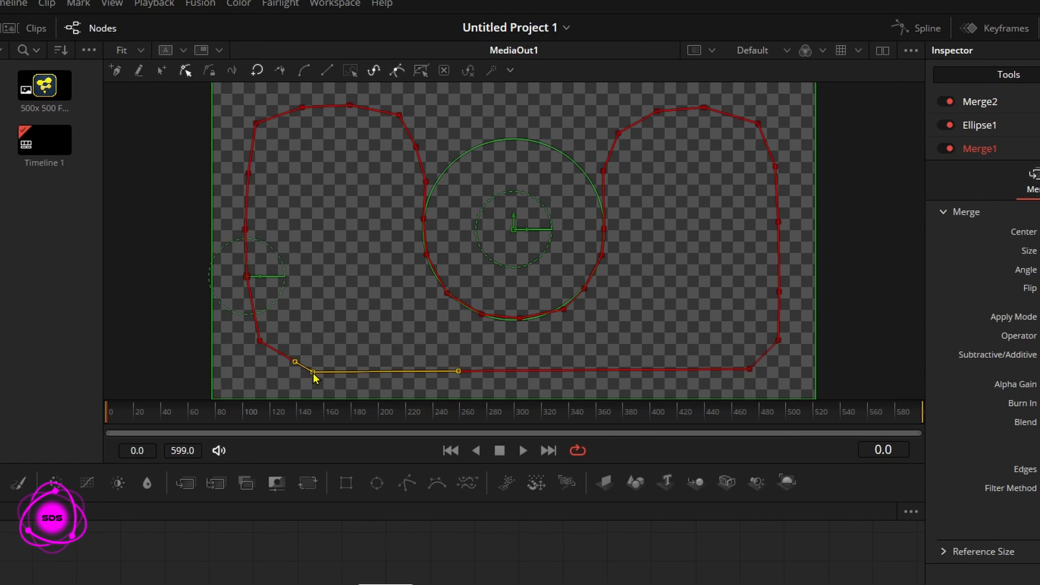
pyautogui.moveTo(314, 373); pyautogui.dragTo(313, 371)
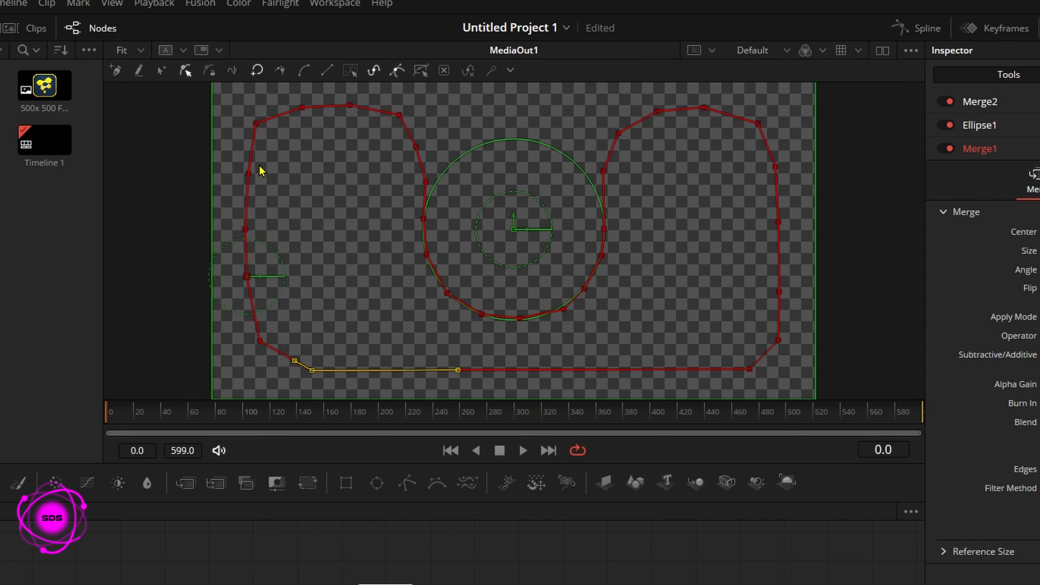
pyautogui.moveTo(222, 87); pyautogui.dragTo(805, 401)
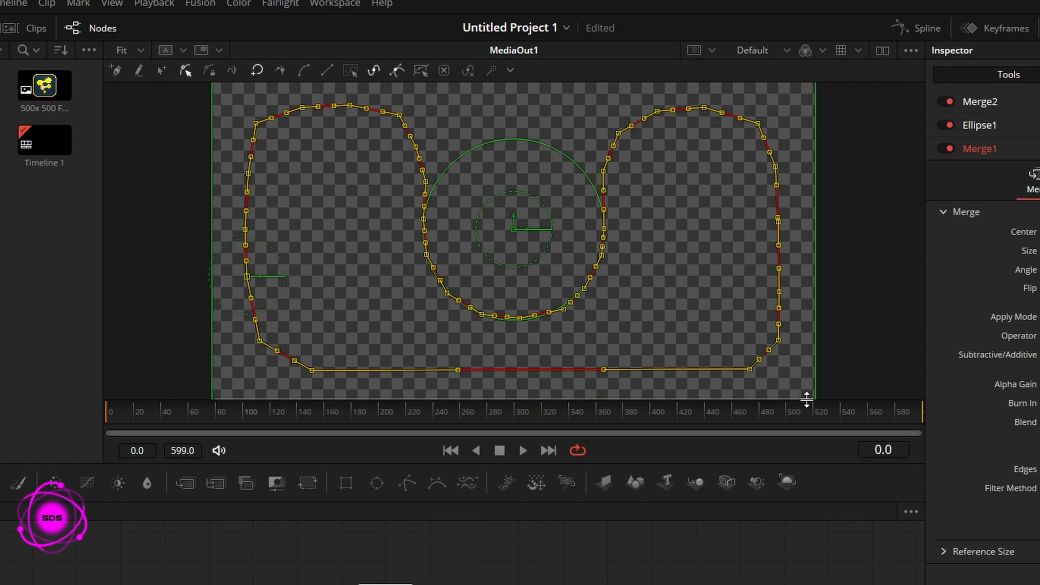
pyautogui.click(304, 73)
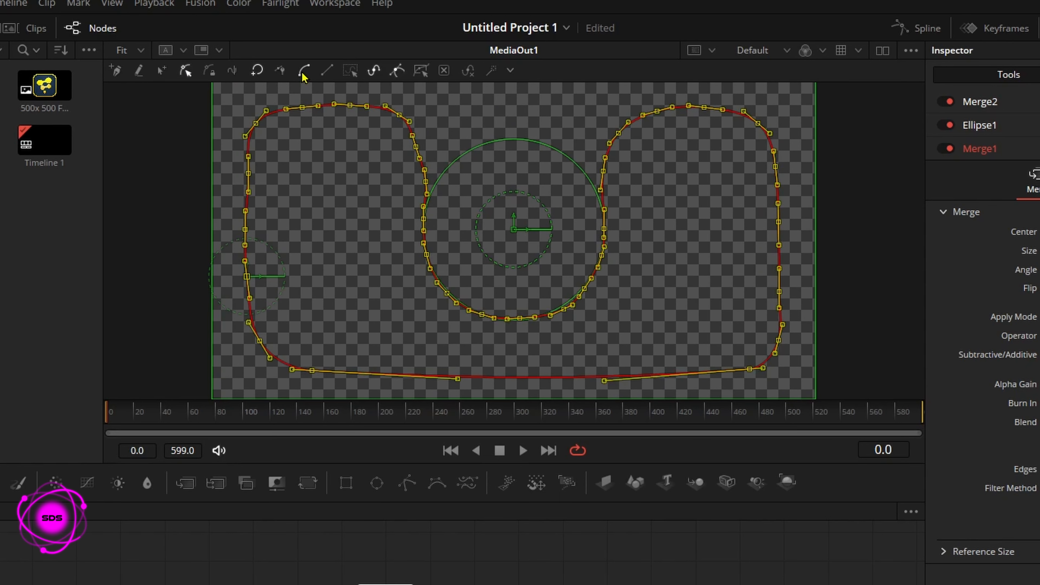
pyautogui.click(304, 163)
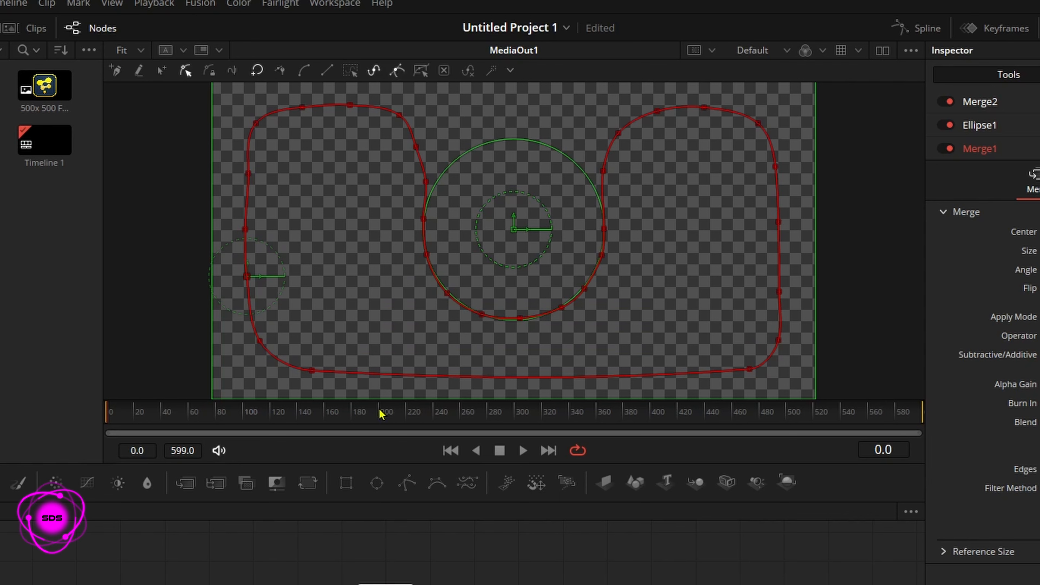
# Step: Move the left arch's upper-left and upper-right corner points slightly inward to round the arch more evenly
pyautogui.moveTo(216, 94)
pyautogui.mouseDown()
pyautogui.moveTo(251, 109)
pyautogui.moveTo(282, 152)
pyautogui.moveTo(262, 132)
pyautogui.mouseUp()
pyautogui.click(285, 142)
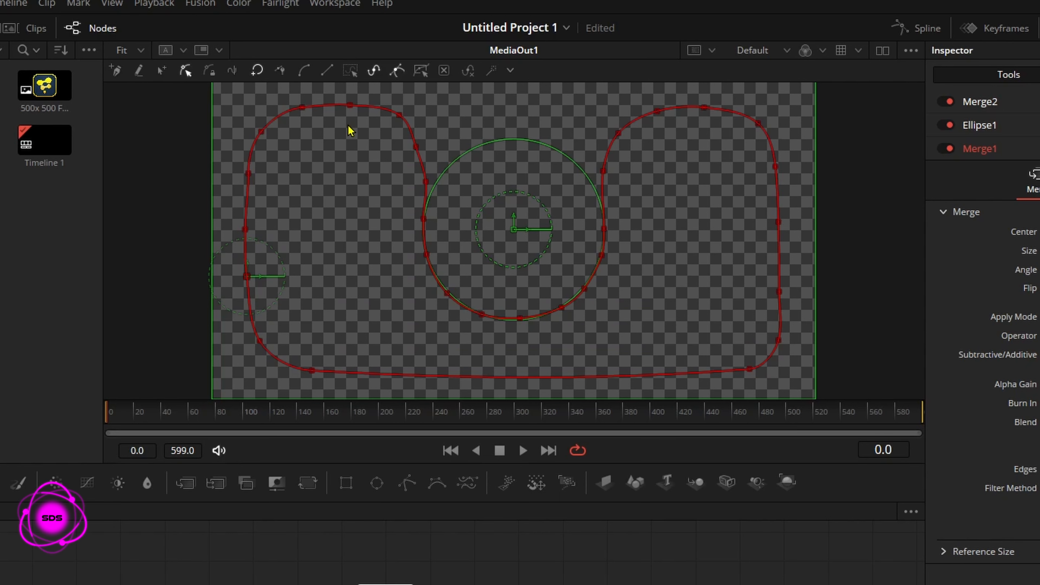
pyautogui.click(400, 115)
pyautogui.moveTo(398, 118); pyautogui.dragTo(397, 122)
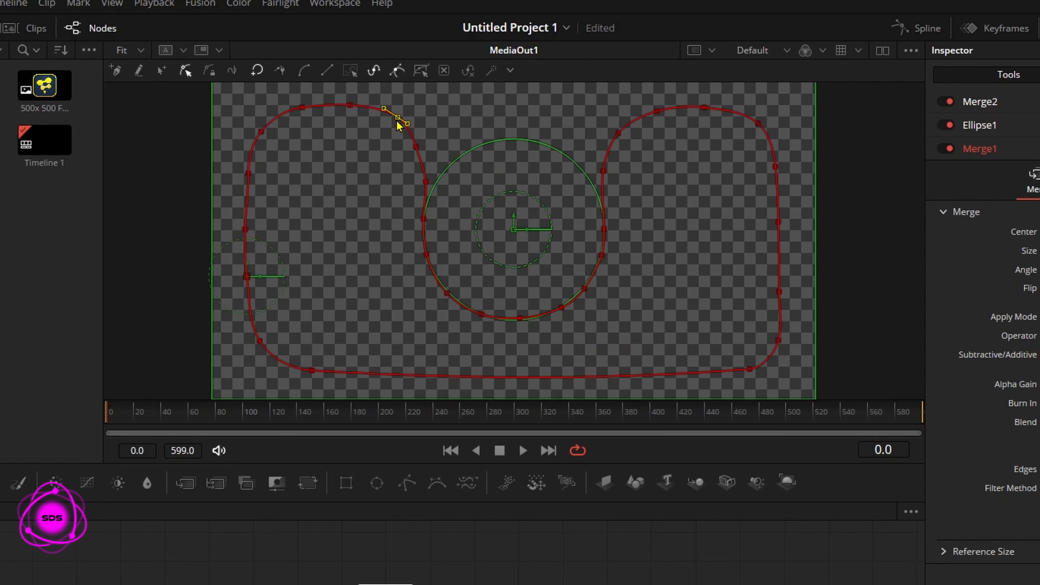
pyautogui.click(376, 157)
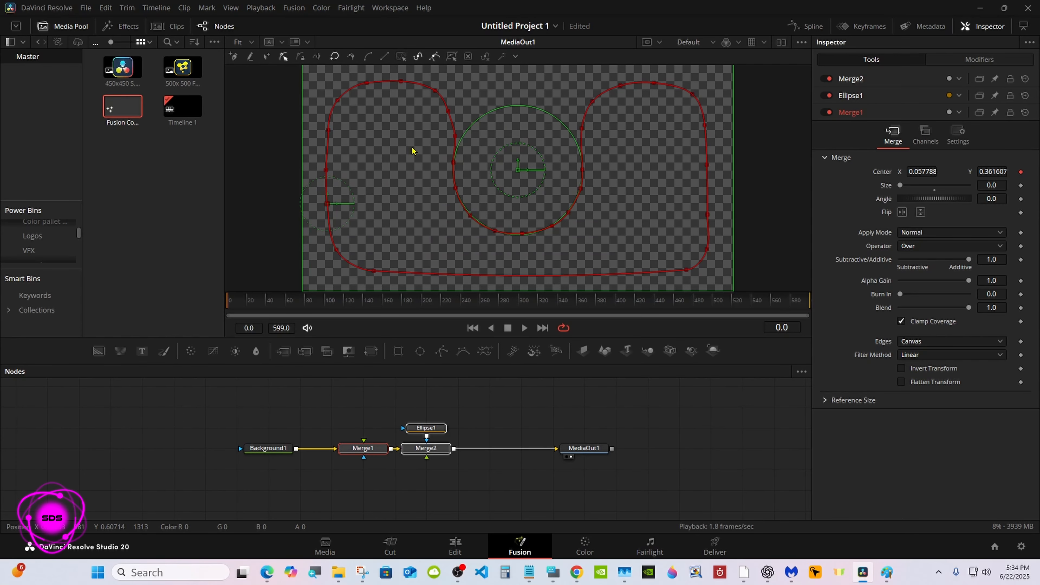
# Step: Add the 500x 500 FS.png clip to the node graph as Merge1's foreground and select Merge1
pyautogui.click(380, 414)
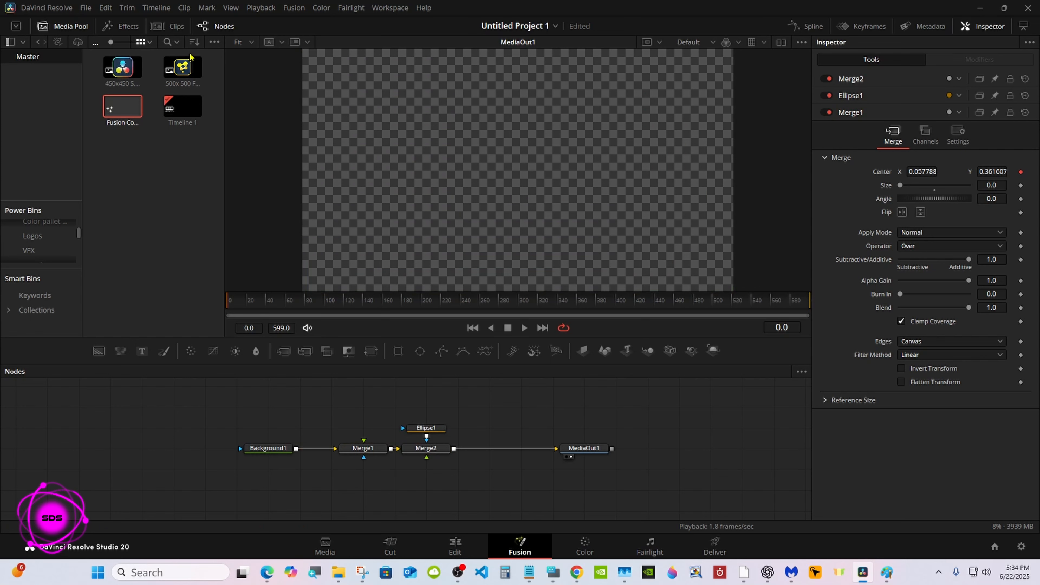
pyautogui.moveTo(187, 68); pyautogui.dragTo(363, 449)
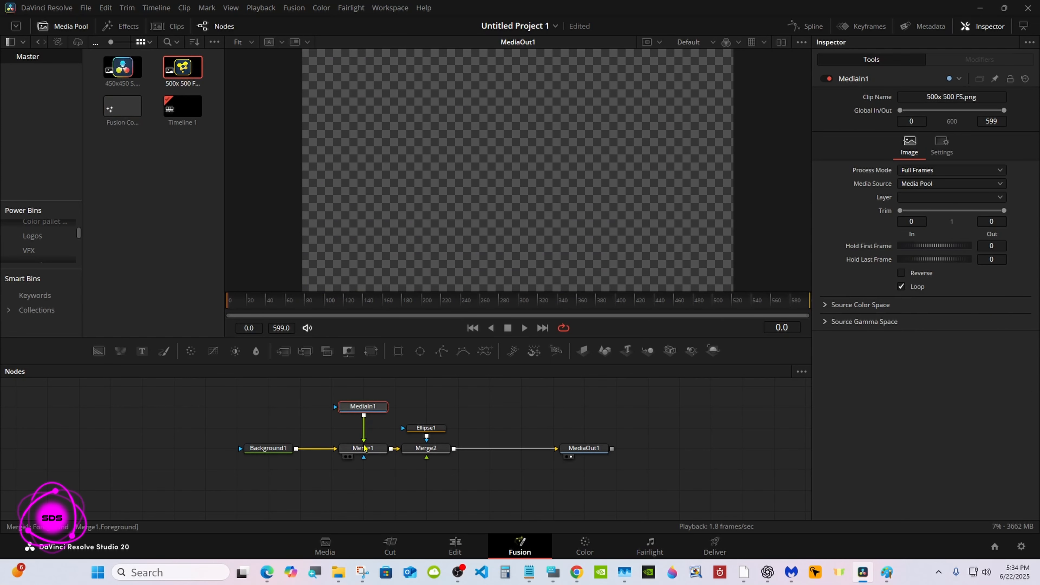
pyautogui.click(365, 448)
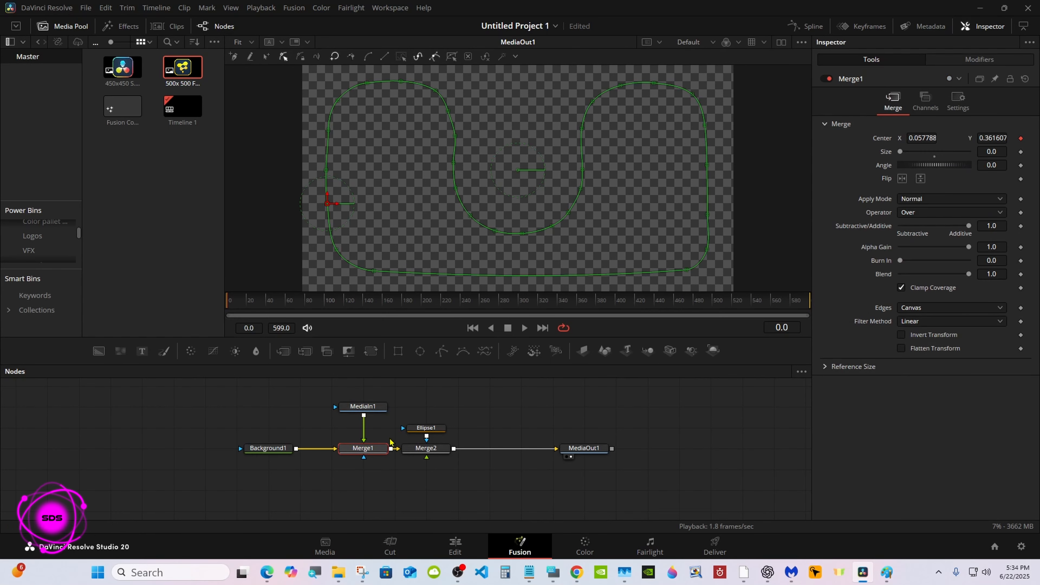
# Step: Detach Ellipse1 from Merge2 and move Merge2 closer to MediaOut1 to leave room after Merge1
pyautogui.moveTo(426, 429); pyautogui.dragTo(575, 393)
pyautogui.click(440, 437)
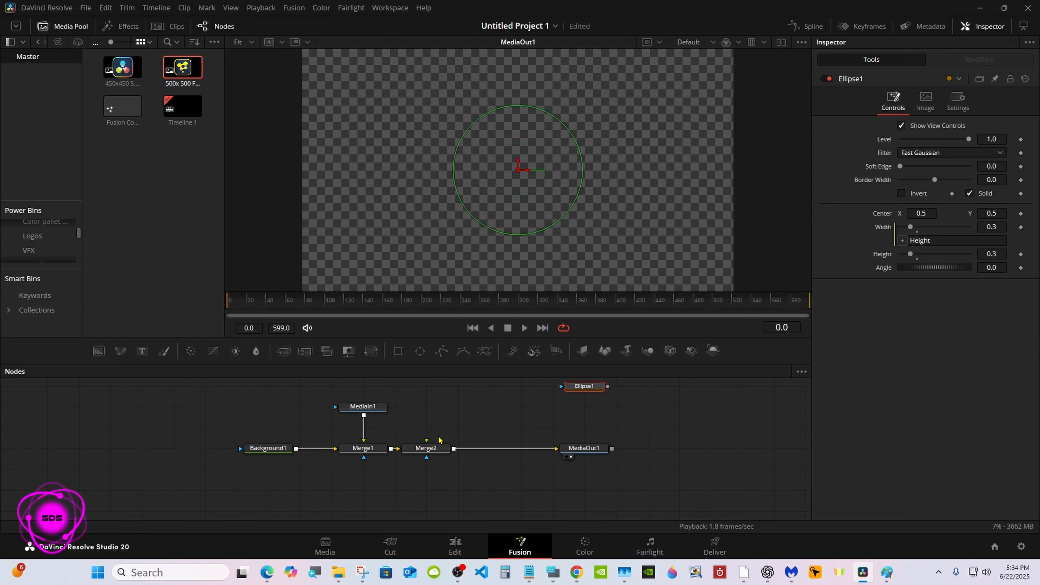
pyautogui.moveTo(430, 442); pyautogui.dragTo(494, 442)
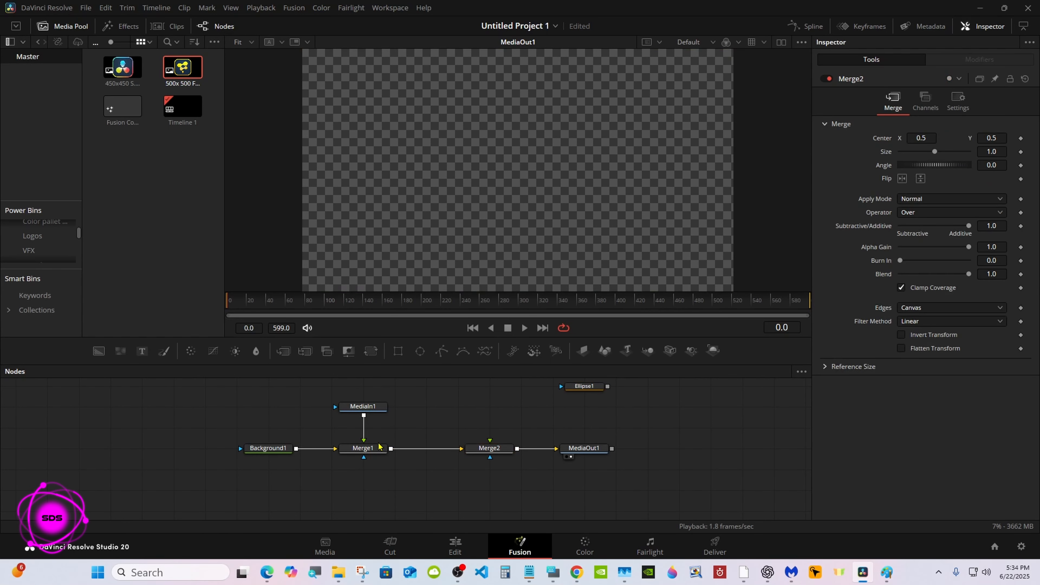
# Step: Set Merge1's size to 0.35 using the On-Screen Keyboard
pyautogui.click(376, 449)
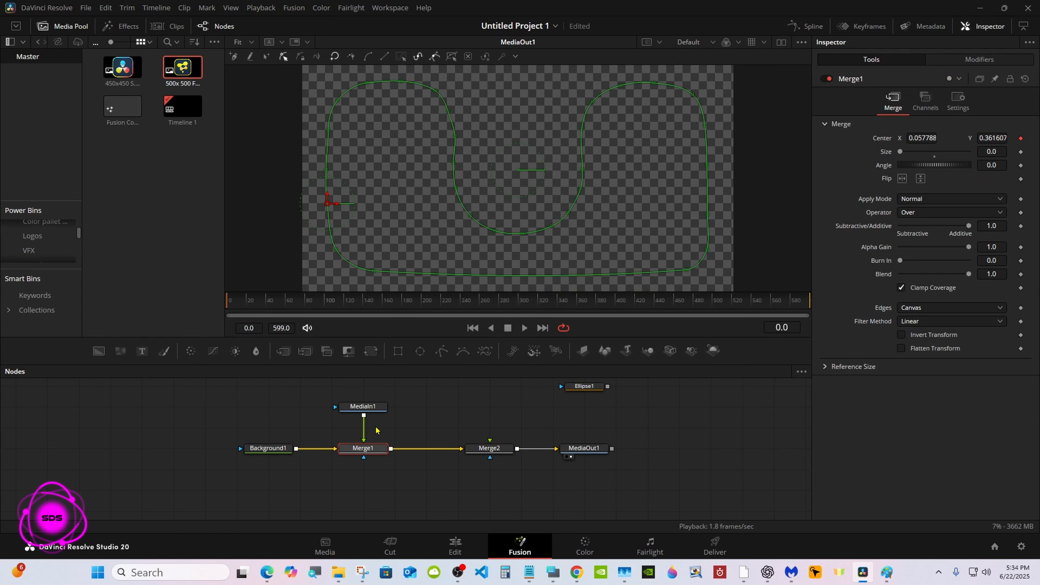
pyautogui.moveTo(900, 152)
pyautogui.mouseDown()
pyautogui.moveTo(909, 153)
pyautogui.moveTo(898, 153)
pyautogui.mouseUp()
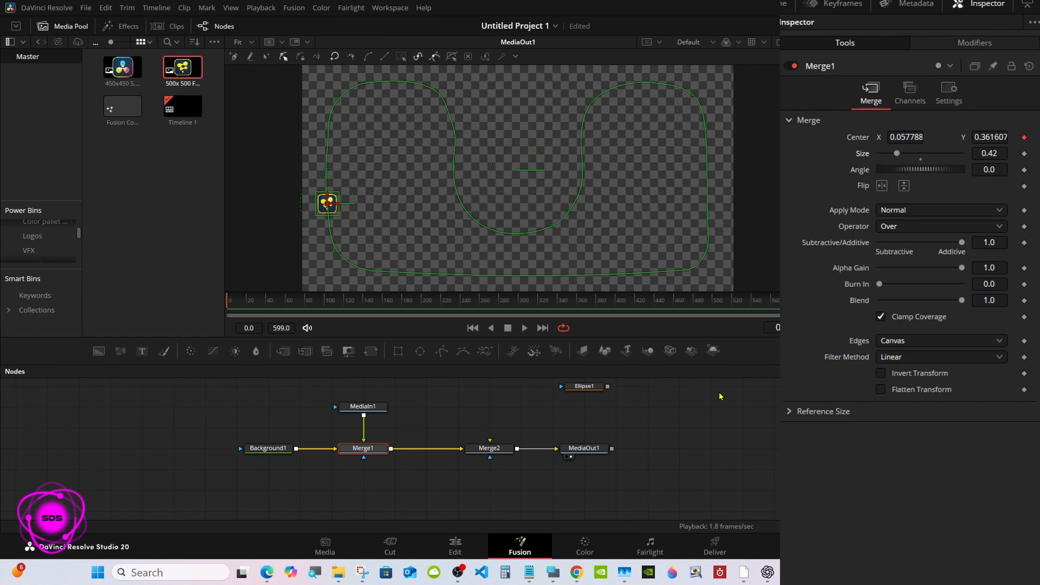
pyautogui.click(553, 573)
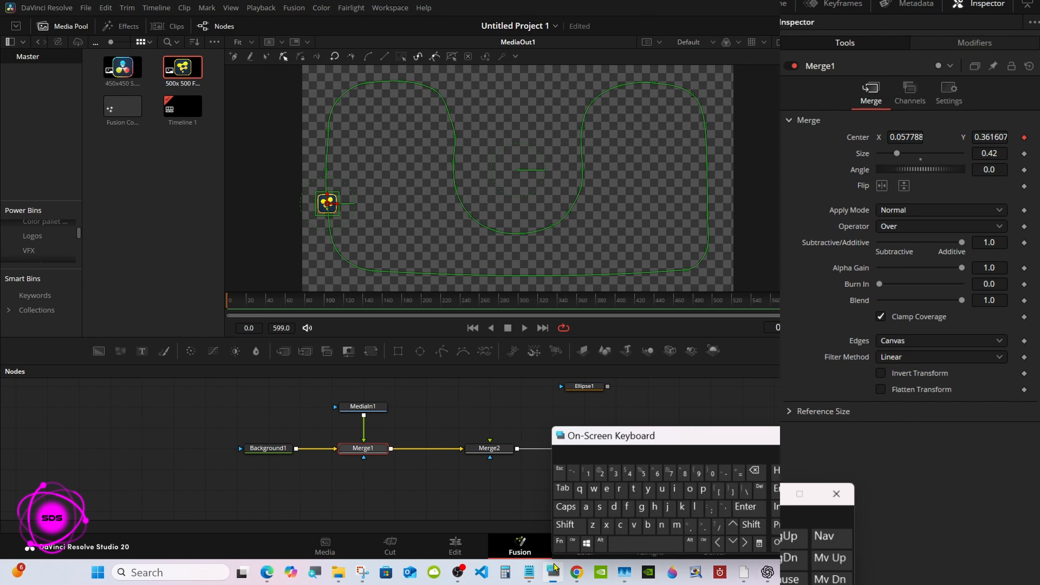
pyautogui.moveTo(630, 431); pyautogui.dragTo(634, 383)
pyautogui.click(989, 156)
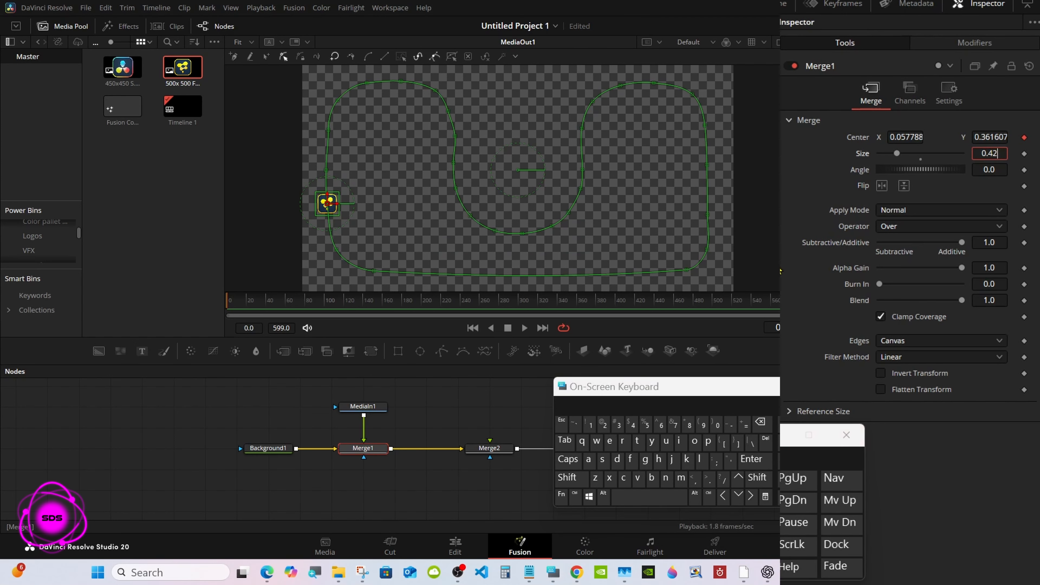
pyautogui.click(760, 422)
pyautogui.click(761, 422)
pyautogui.click(620, 425)
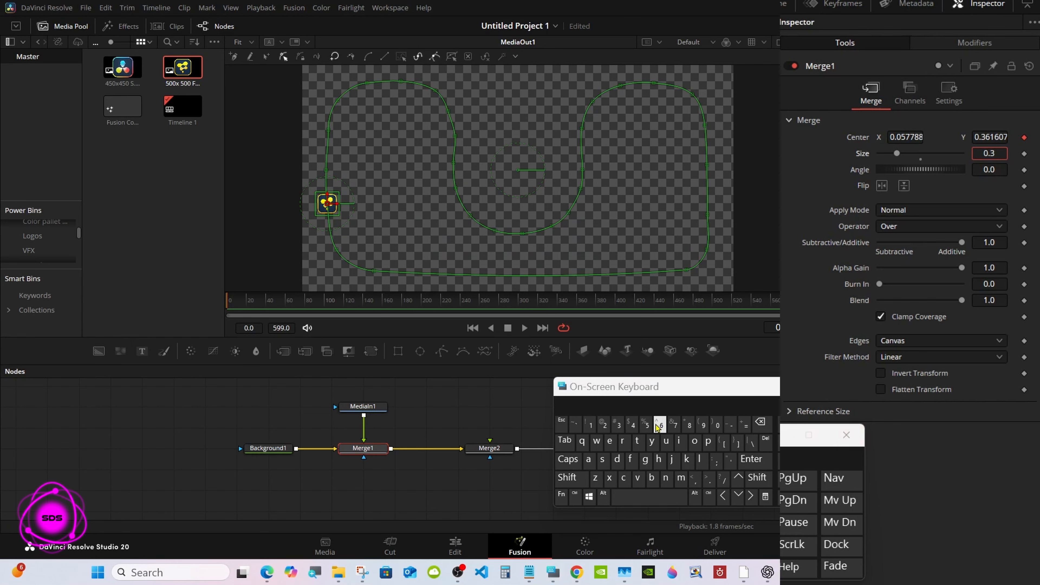
pyautogui.click(648, 426)
pyautogui.click(752, 460)
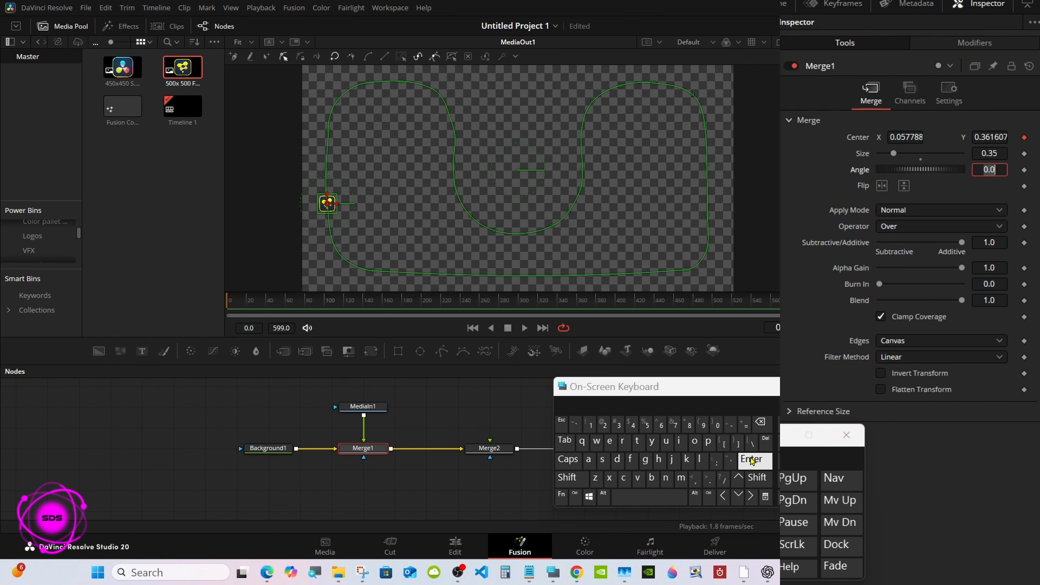
pyautogui.moveTo(654, 389); pyautogui.dragTo(654, 414)
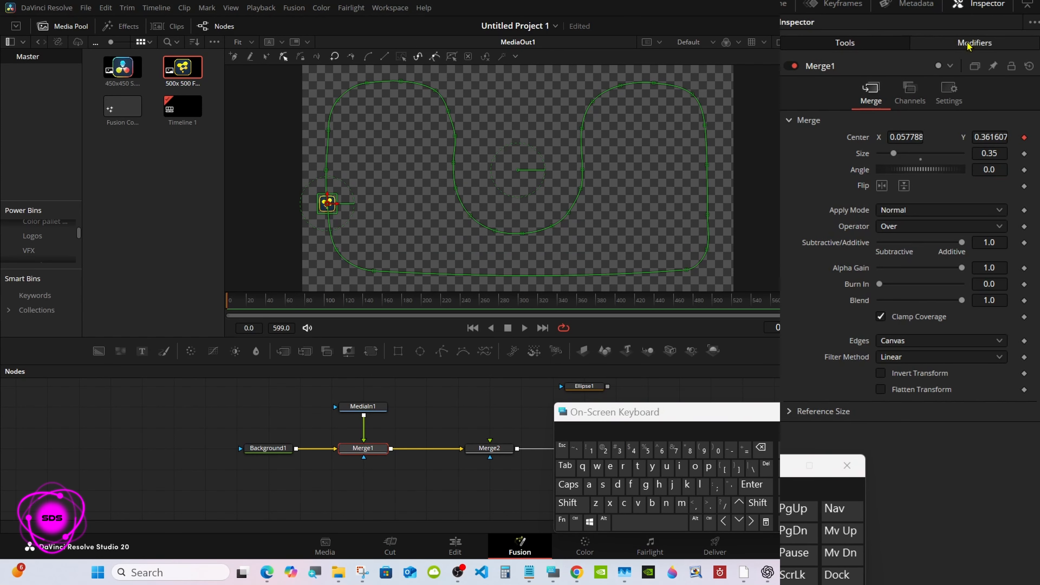
# Step: Modify Path1's Displacement with Anim Curves and preview the image travelling along the path
pyautogui.click(970, 43)
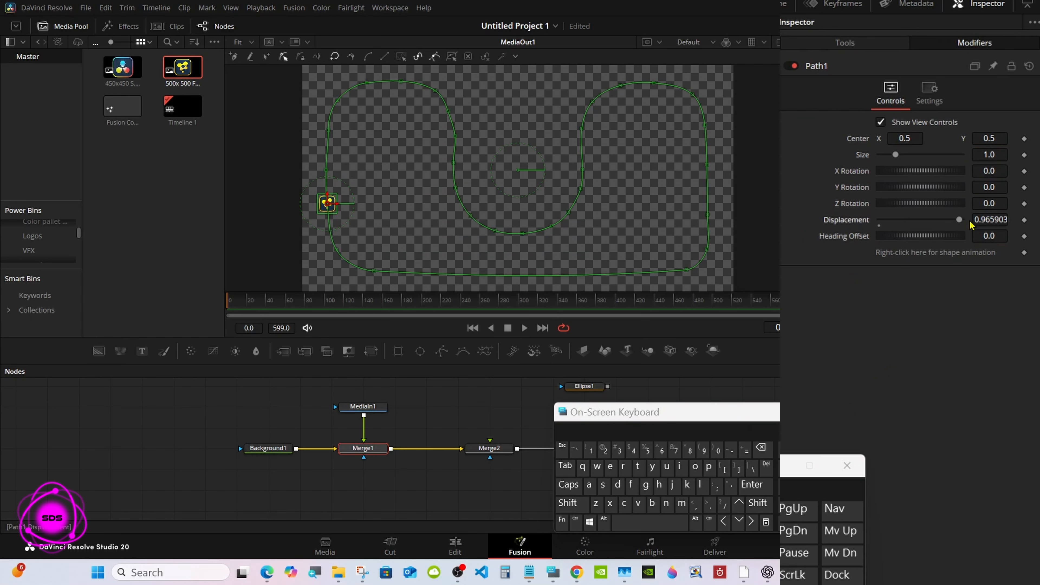
pyautogui.rightClick(862, 231)
pyautogui.moveTo(887, 282)
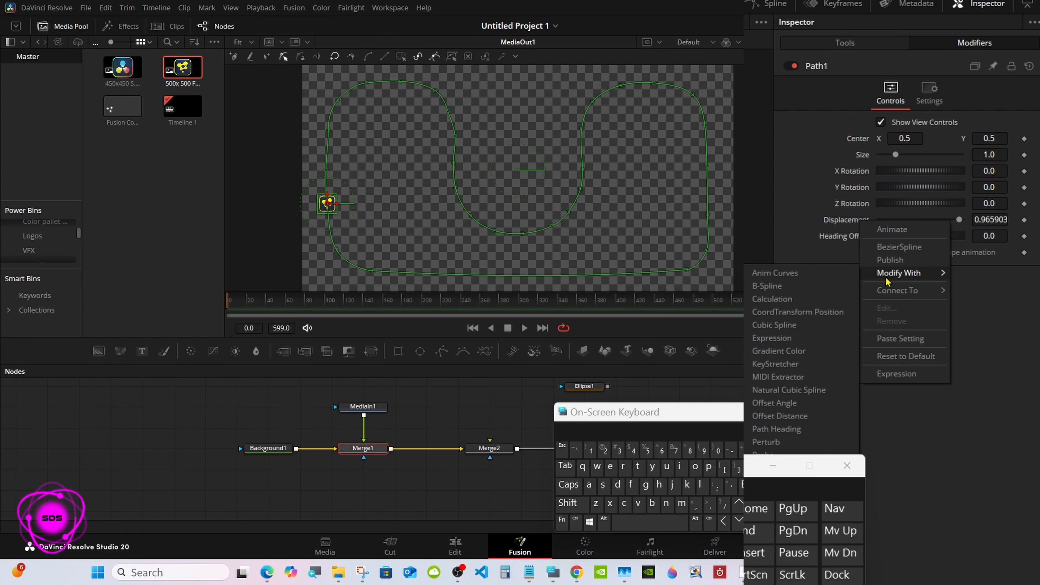
pyautogui.click(798, 280)
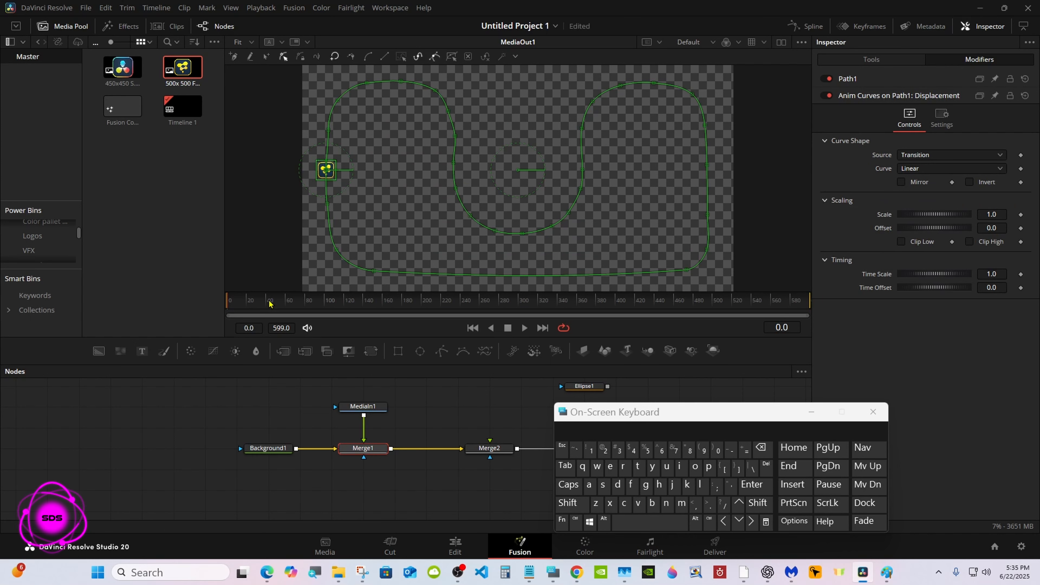
pyautogui.click(250, 302)
pyautogui.moveTo(251, 302); pyautogui.dragTo(827, 300)
pyautogui.press('space')
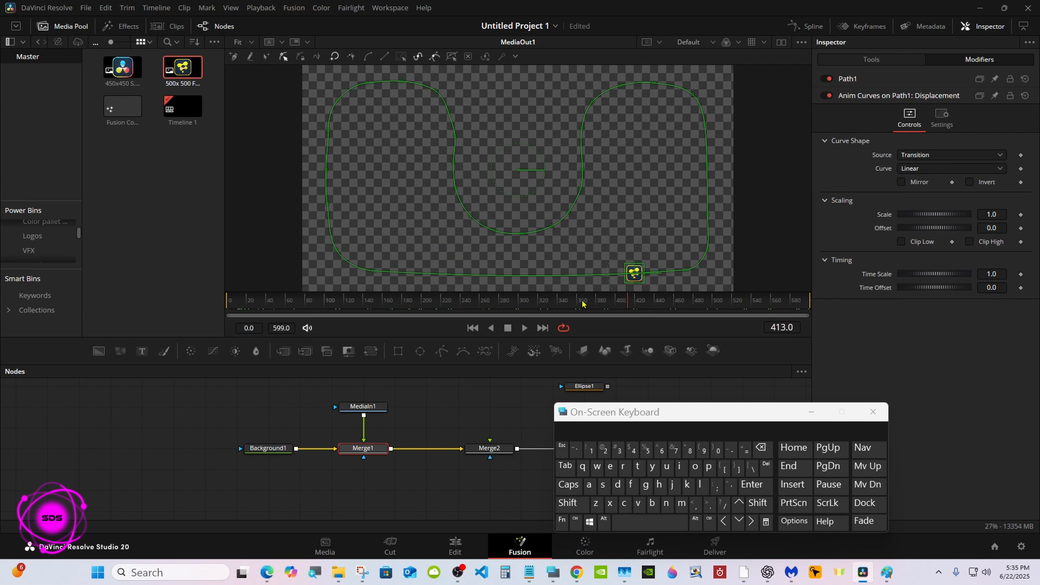
# Step: Add a Duplicate node directly after Merge1
pyautogui.moveTo(591, 415); pyautogui.dragTo(661, 412)
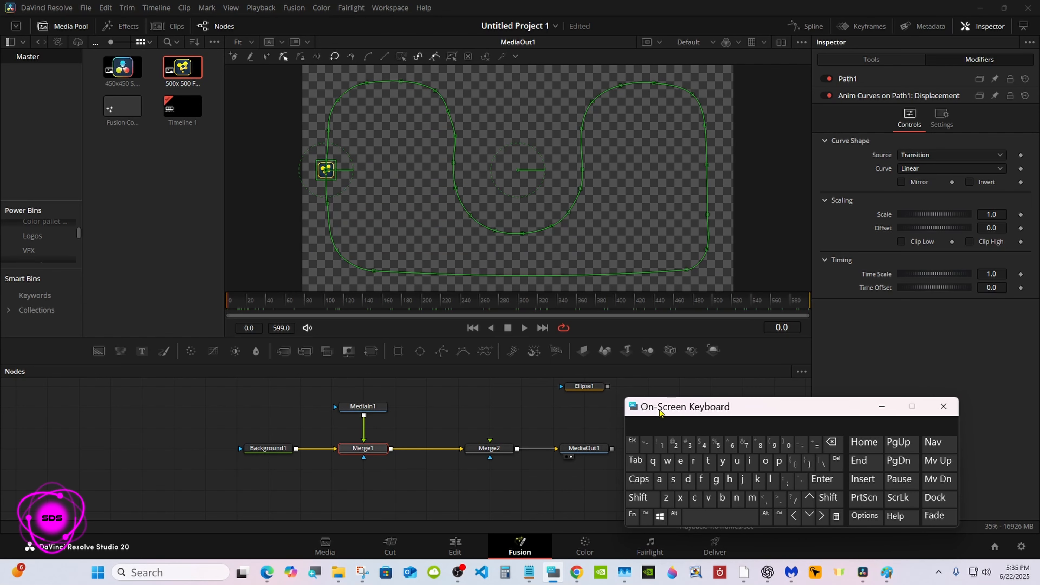
pyautogui.click(383, 450)
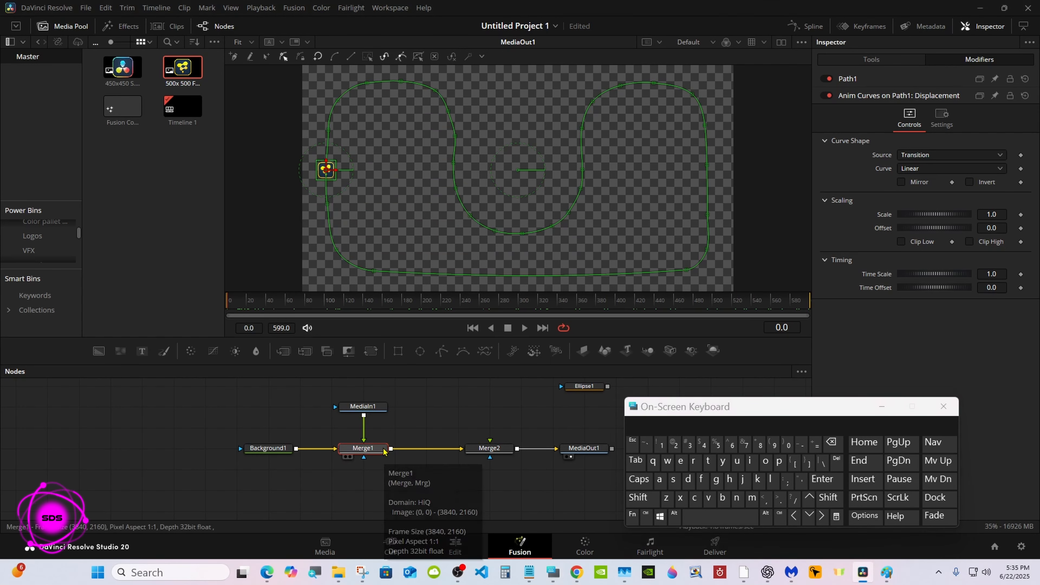
pyautogui.click(639, 497)
pyautogui.click(714, 518)
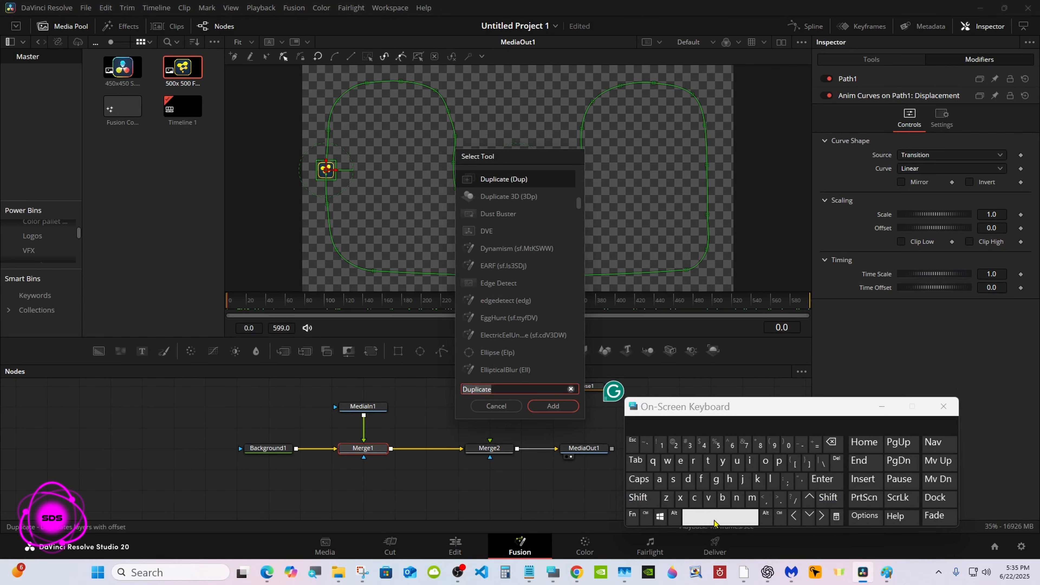
pyautogui.click(553, 406)
# Step: Set the Duplicate1 node's number of copies to 15
pyautogui.click(996, 123)
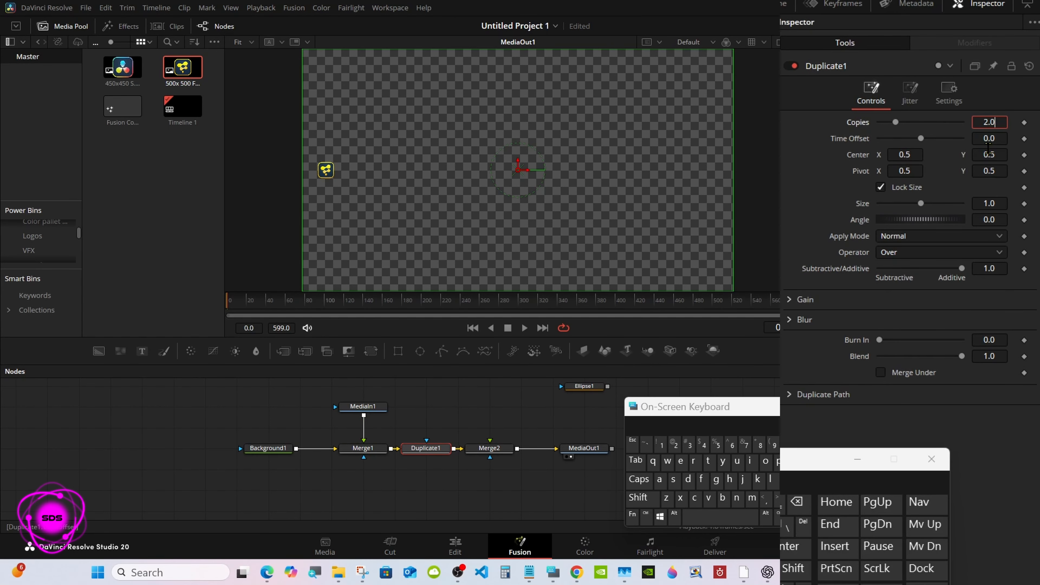
pyautogui.click(796, 502)
pyautogui.click(797, 501)
pyautogui.click(797, 502)
pyautogui.click(661, 444)
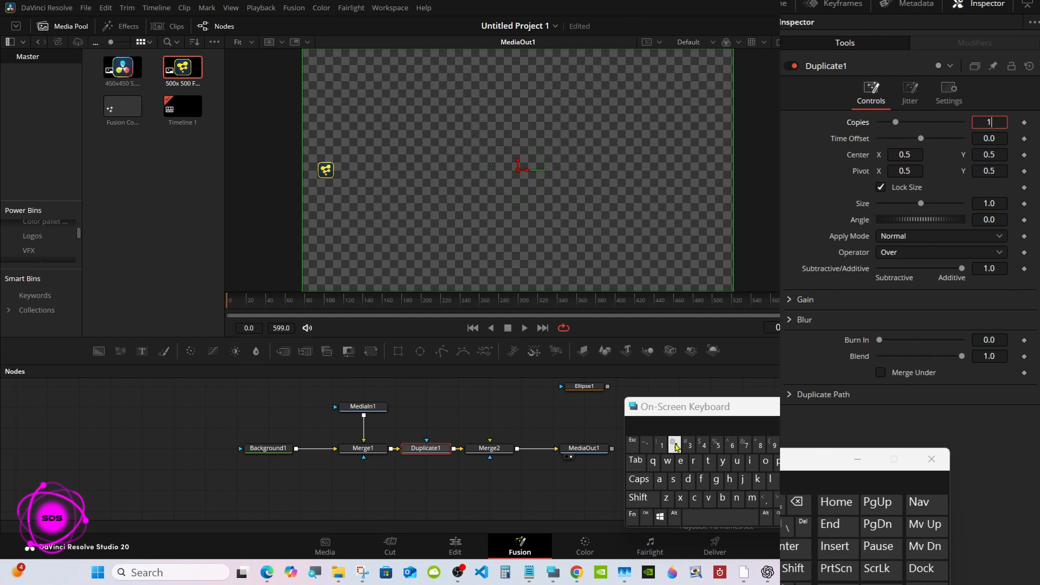
pyautogui.click(716, 445)
pyautogui.click(795, 547)
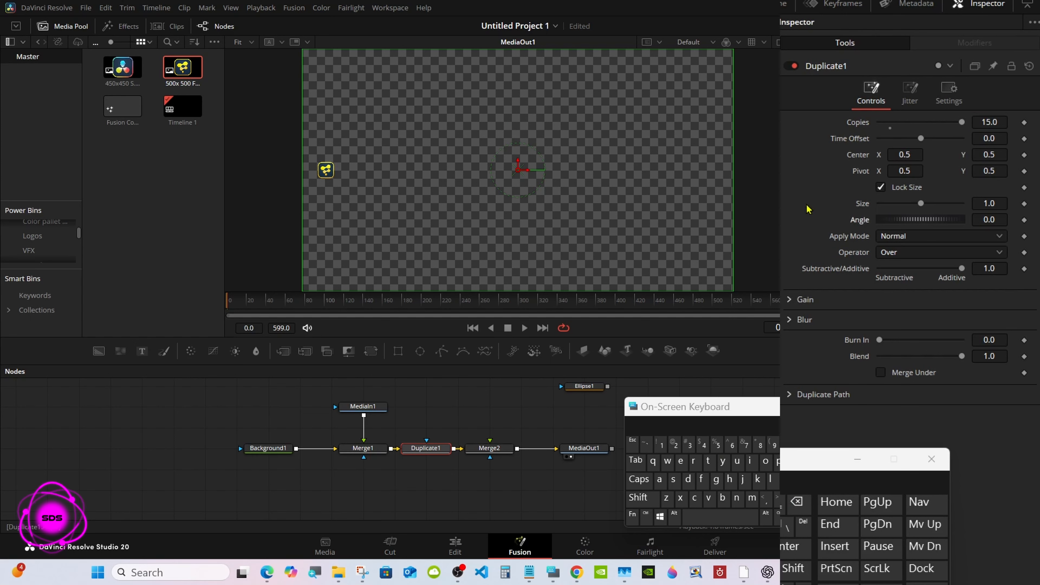
# Step: Modify Duplicate1's Time Offset with Anim Curves and scrub to about frame 54 to preview the trail
pyautogui.rightClick(847, 142)
pyautogui.moveTo(875, 194)
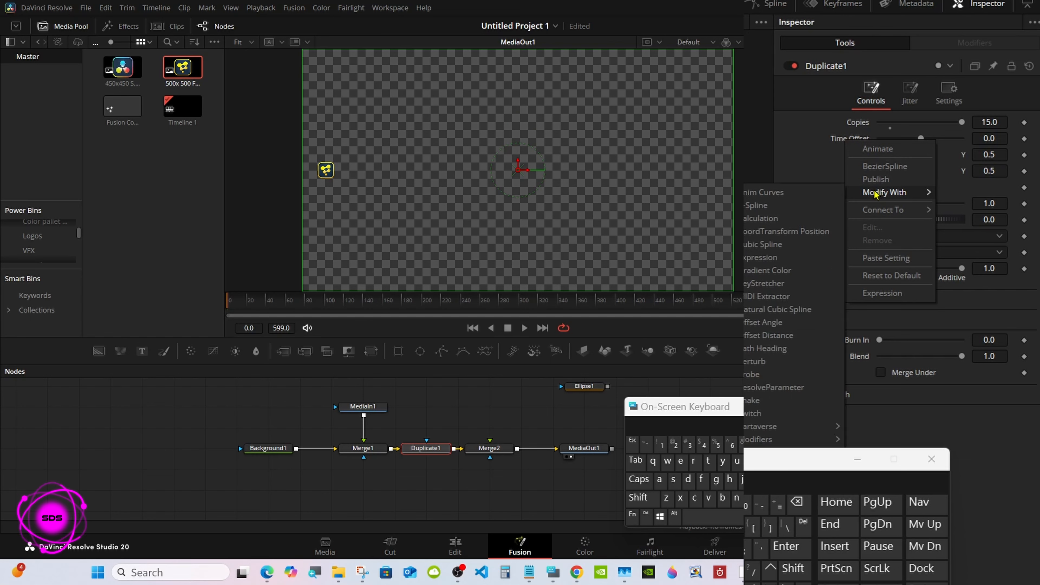
pyautogui.click(816, 192)
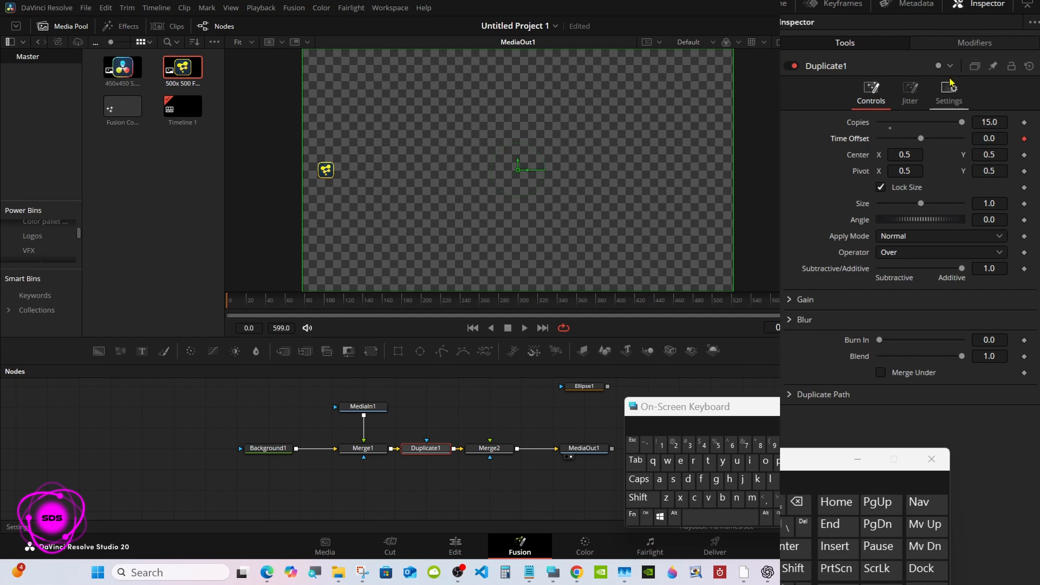
pyautogui.click(973, 43)
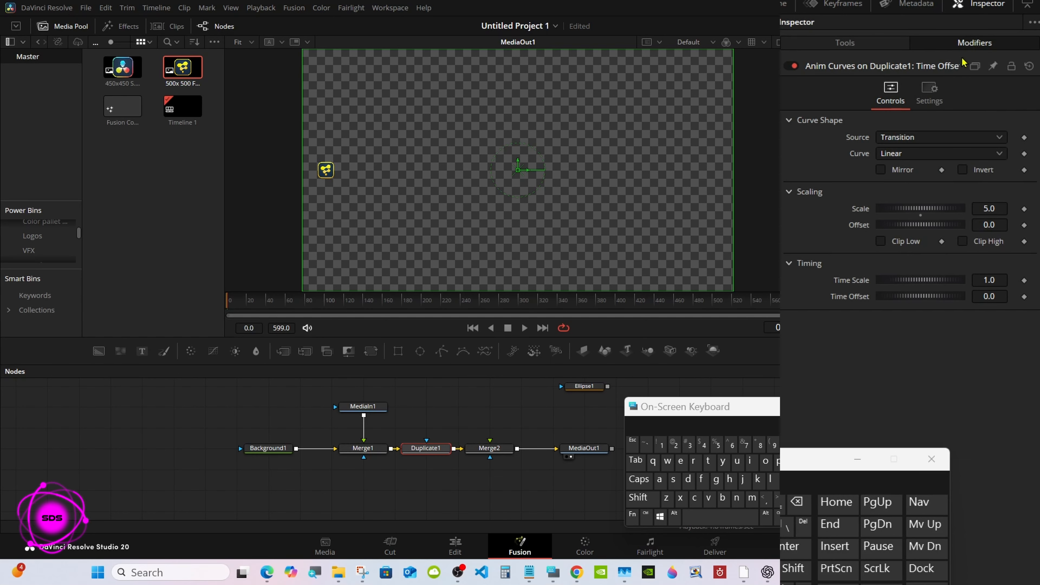
pyautogui.moveTo(235, 301); pyautogui.dragTo(281, 303)
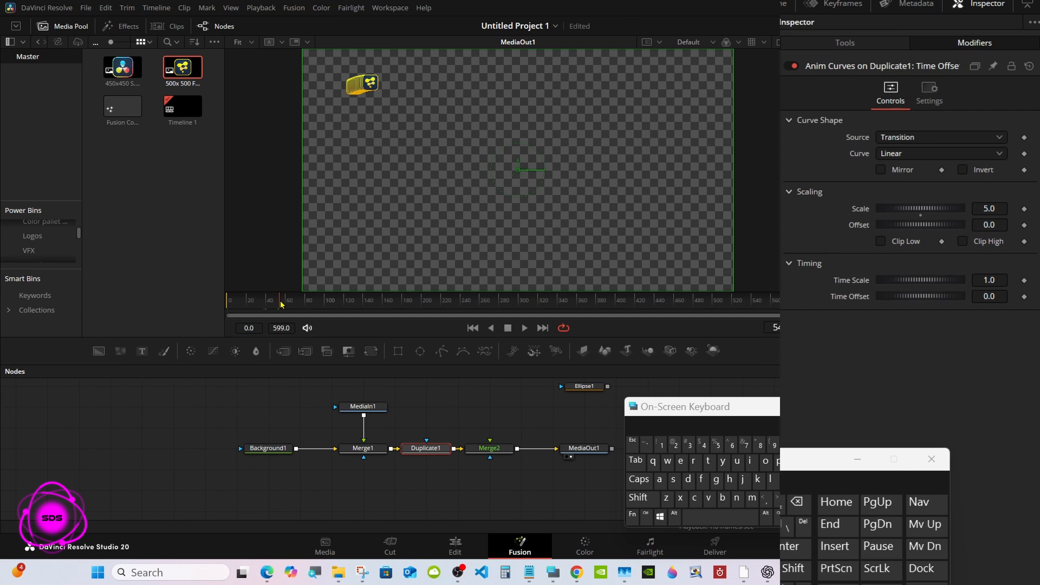
# Step: Switch the Time Offset curve to Custom and shape it into a trapezoid that rises, stays flat near the maximum, and falls back
pyautogui.click(900, 157)
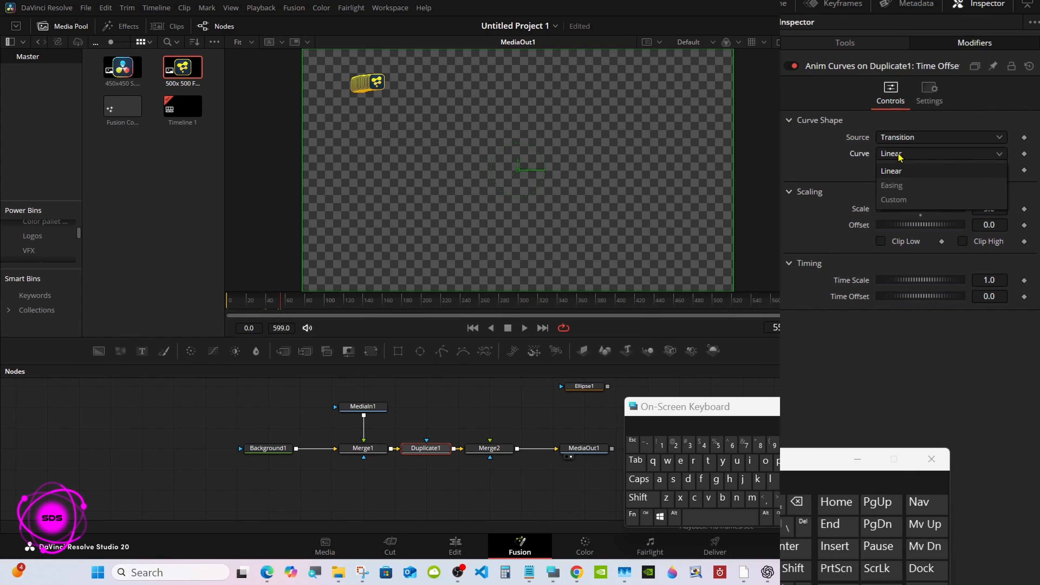
pyautogui.click(900, 201)
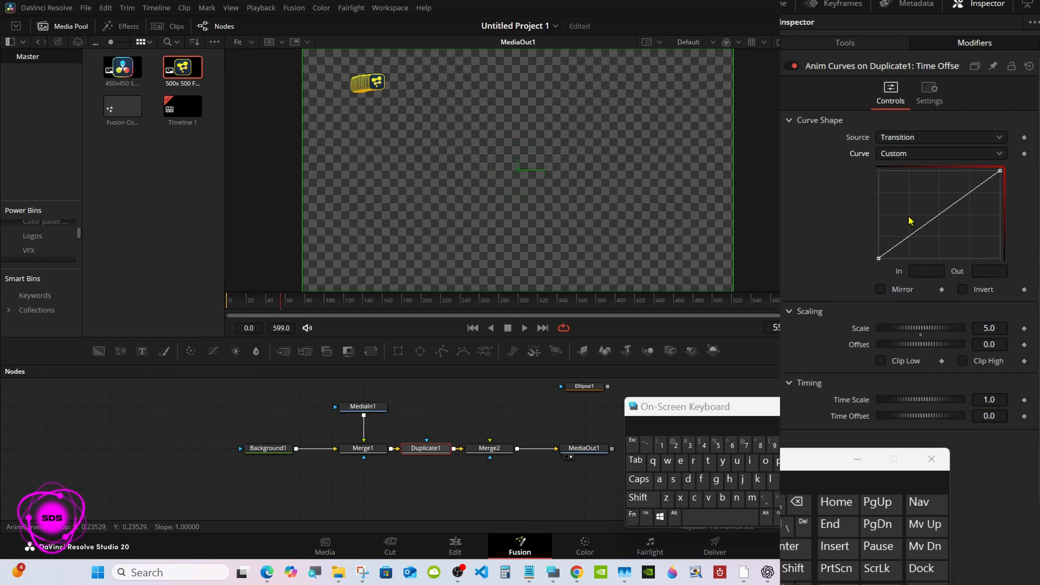
pyautogui.moveTo(913, 233); pyautogui.dragTo(910, 180)
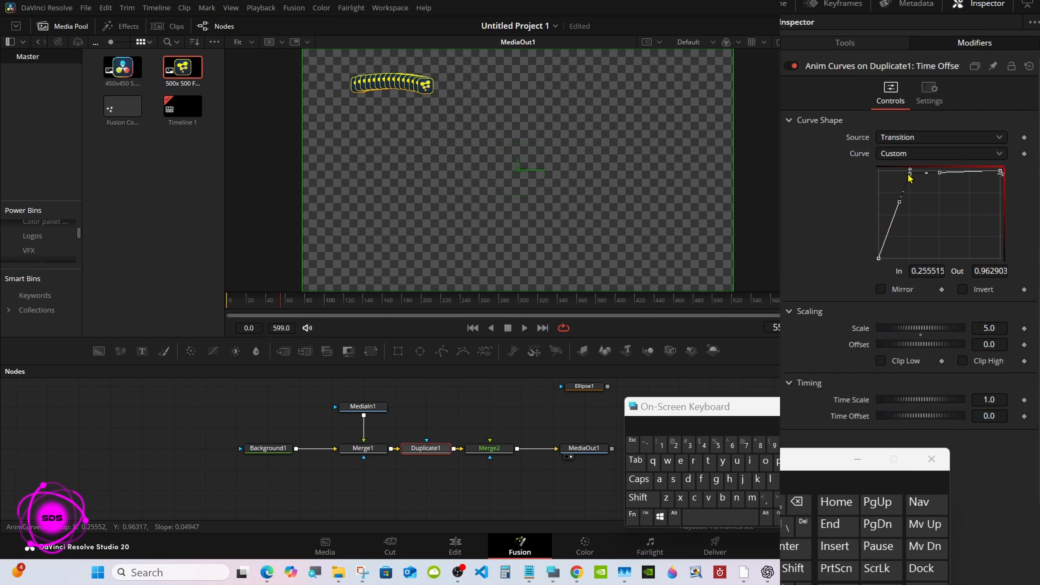
pyautogui.moveTo(1001, 173); pyautogui.dragTo(972, 175)
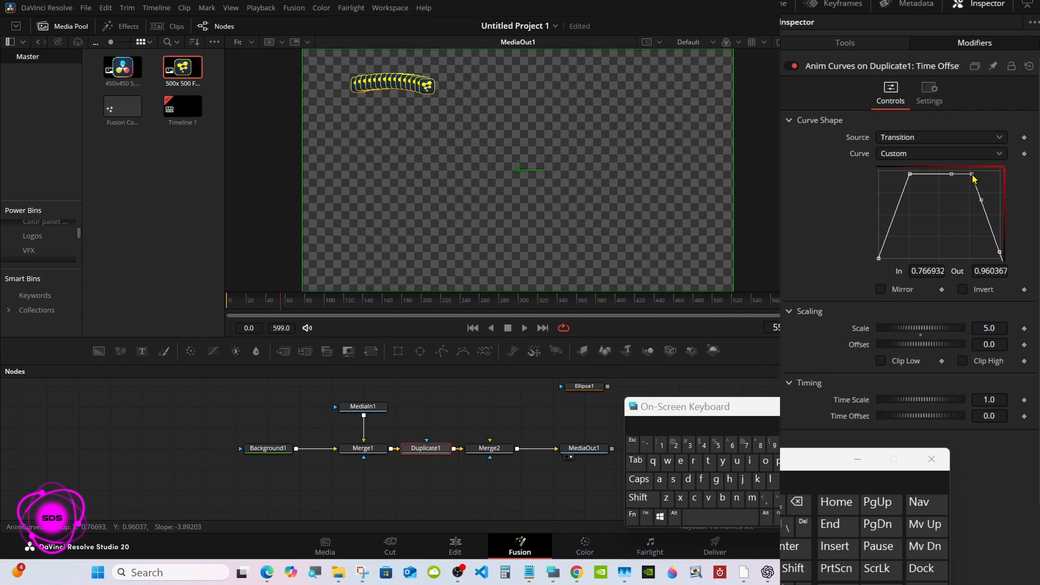
# Step: Set the first upper point of the custom Time Offset curve to In 0.25 and Out 1.0
pyautogui.click(910, 175)
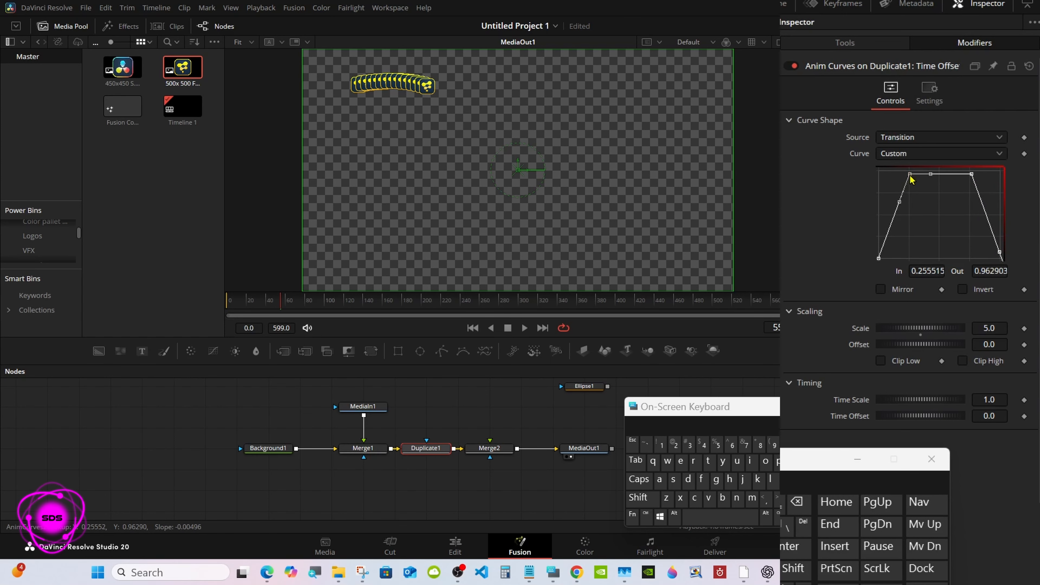
pyautogui.click(929, 271)
pyautogui.doubleClick(928, 269)
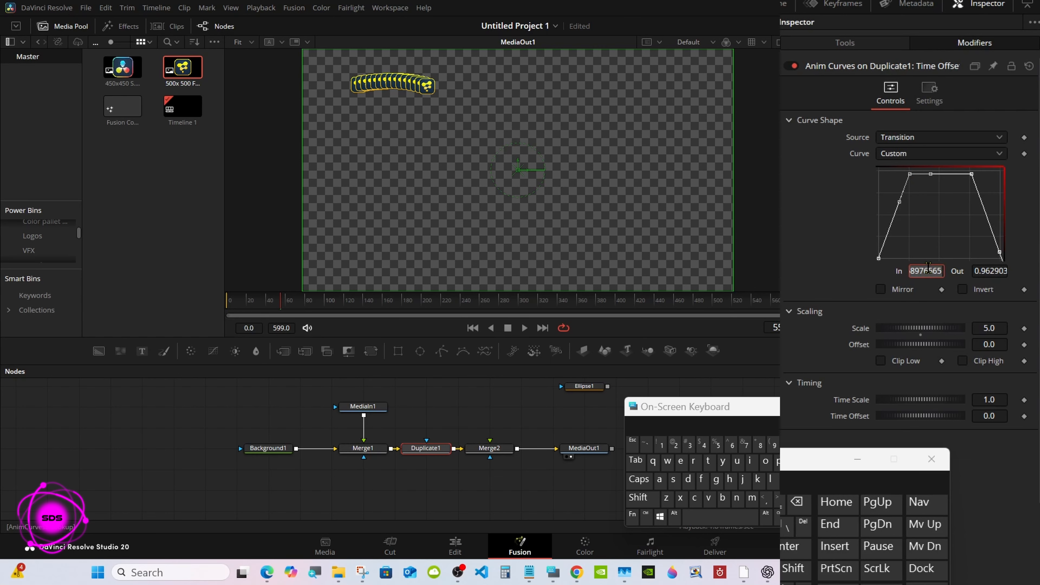
pyautogui.click(777, 499)
pyautogui.click(674, 445)
pyautogui.click(717, 445)
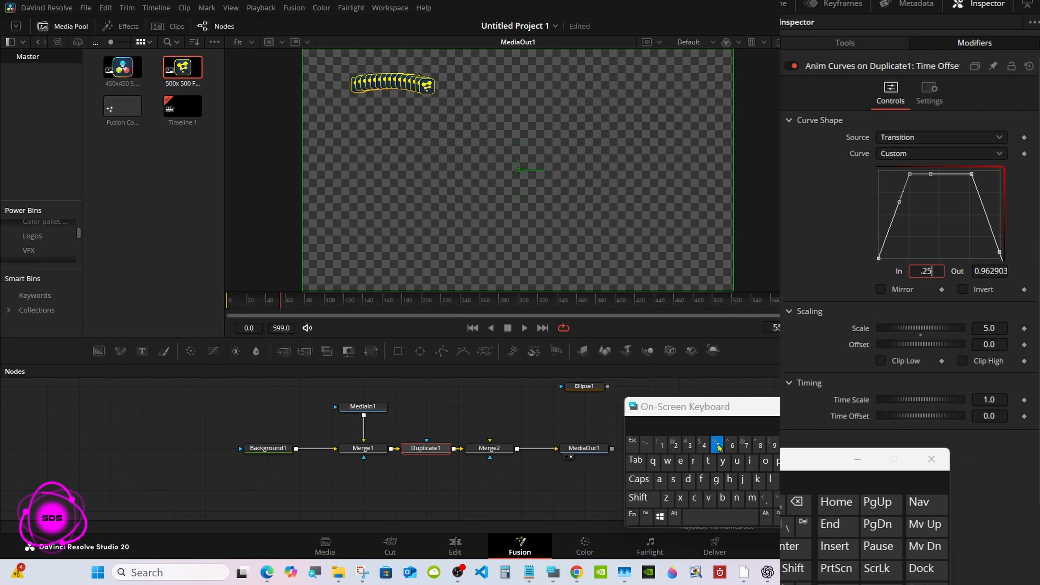
pyautogui.click(790, 548)
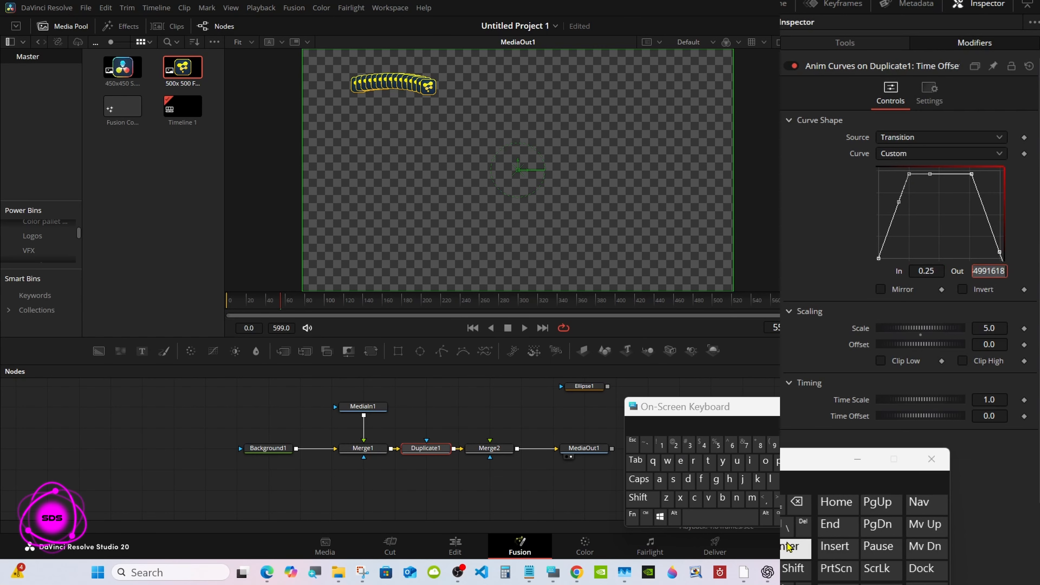
pyautogui.click(660, 444)
pyautogui.click(789, 548)
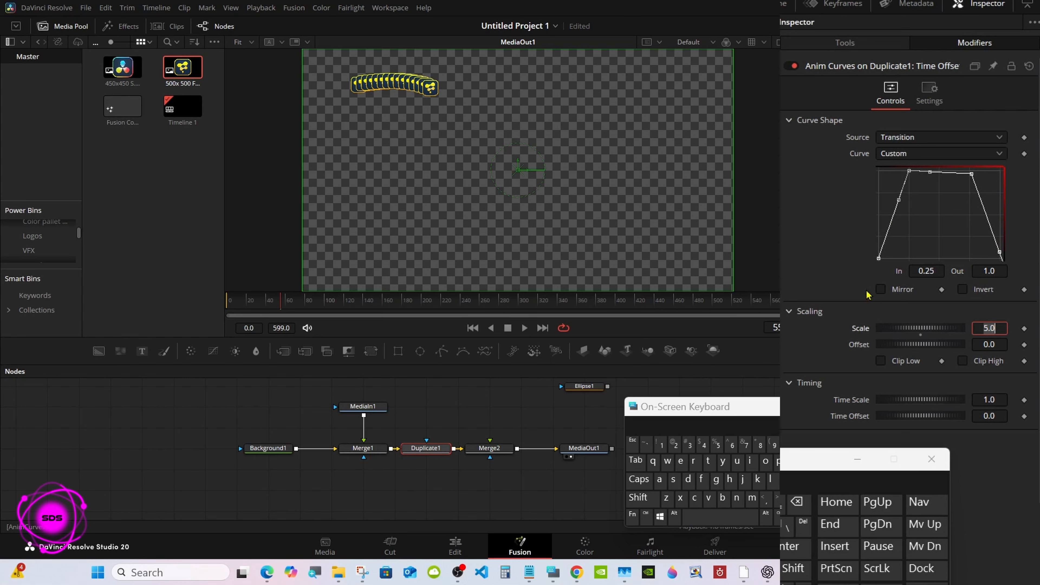
# Step: Set the second upper point of the custom Time Offset curve to In 0.75 and Out 1
pyautogui.click(972, 173)
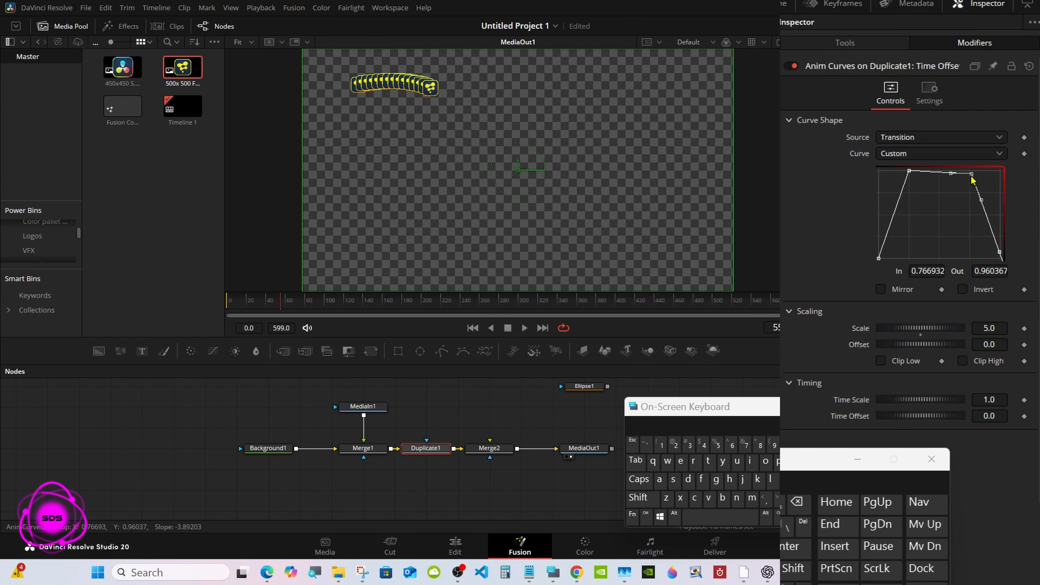
pyautogui.click(923, 270)
pyautogui.click(777, 499)
pyautogui.click(746, 446)
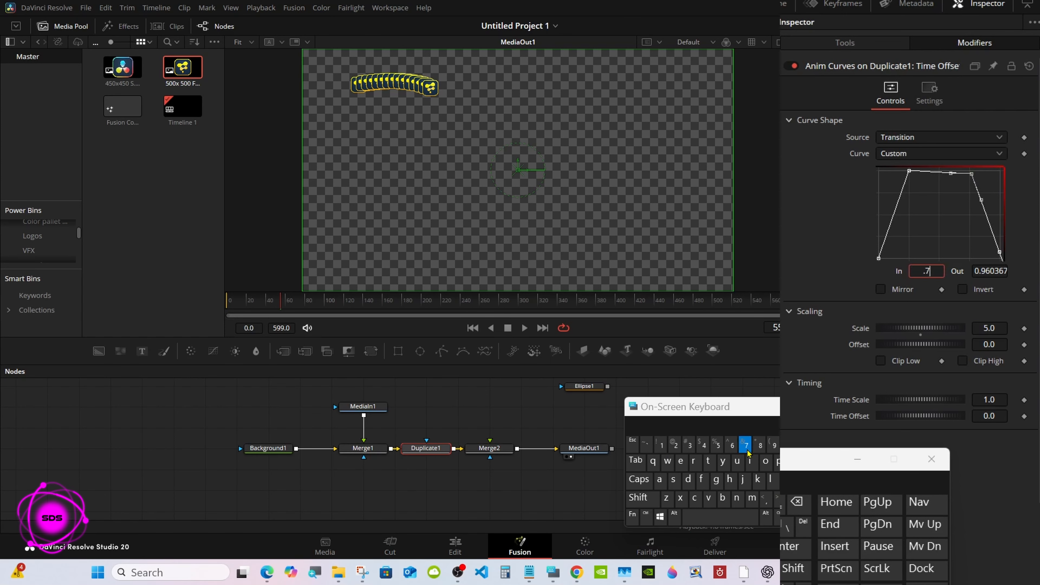
pyautogui.click(717, 446)
pyautogui.click(789, 547)
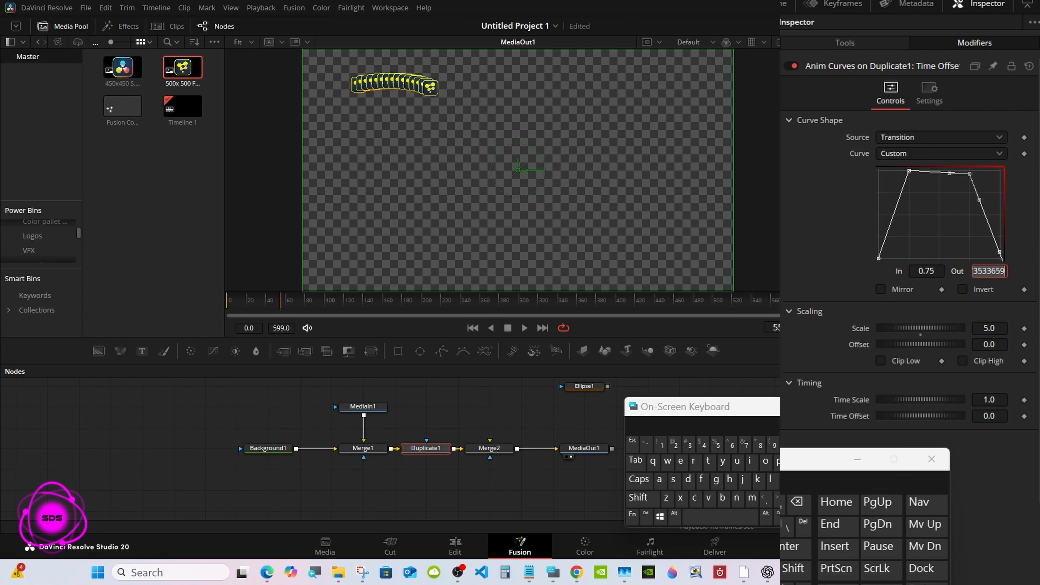
pyautogui.write('0')
pyautogui.click(789, 548)
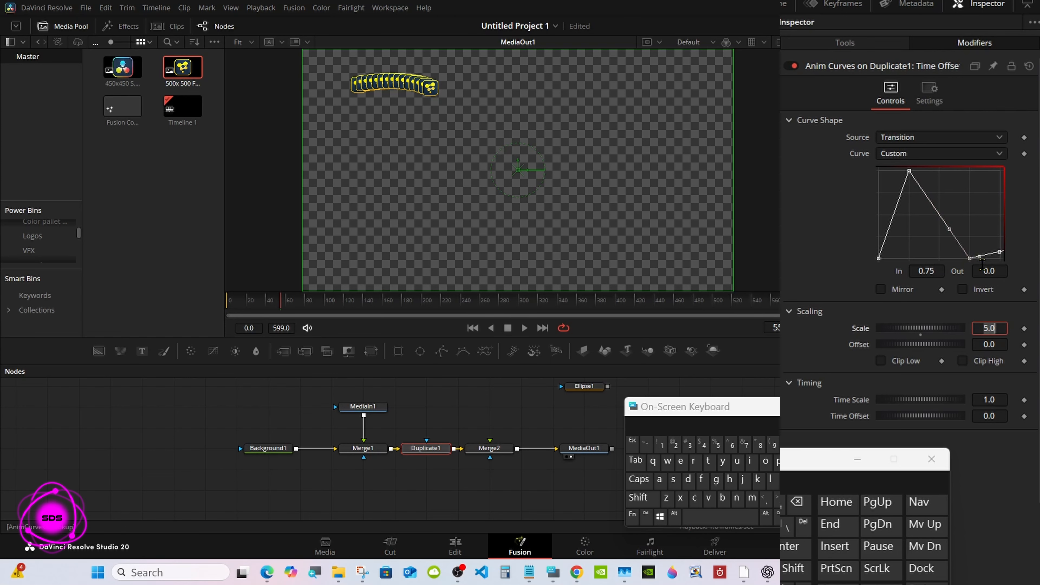
pyautogui.click(662, 445)
pyautogui.click(789, 548)
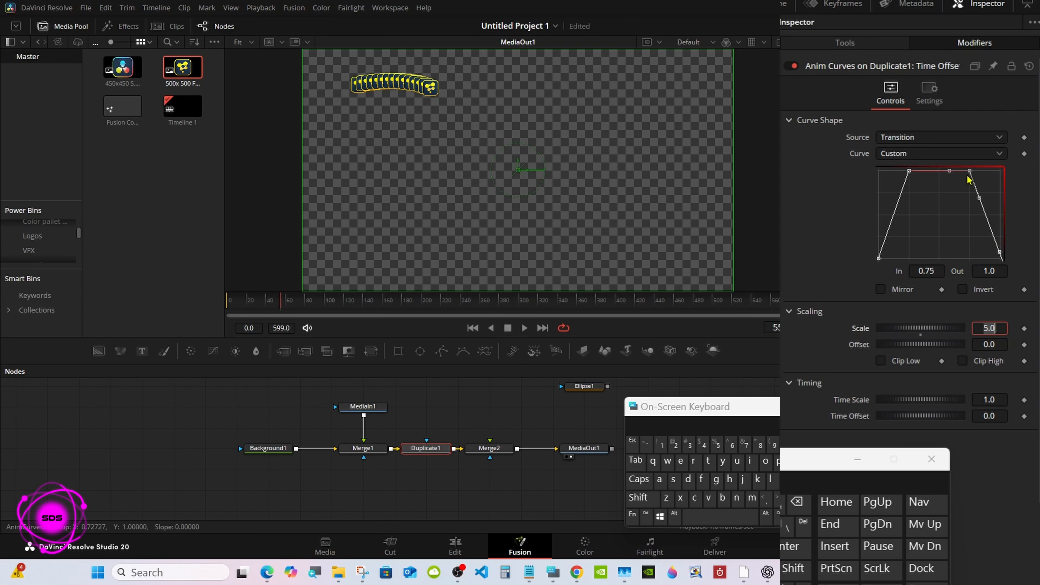
pyautogui.click(990, 270)
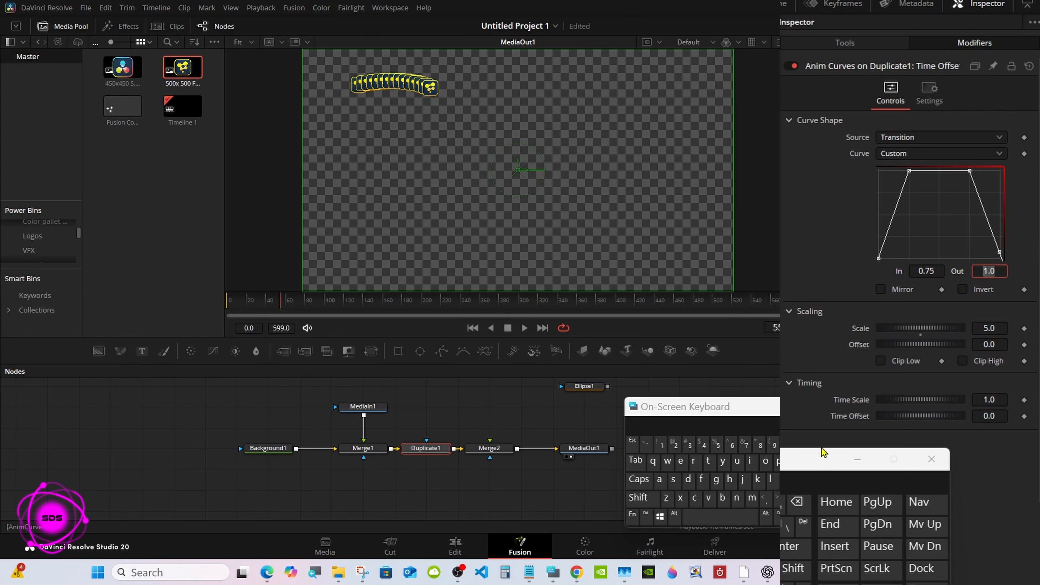
pyautogui.click(662, 444)
pyautogui.click(790, 548)
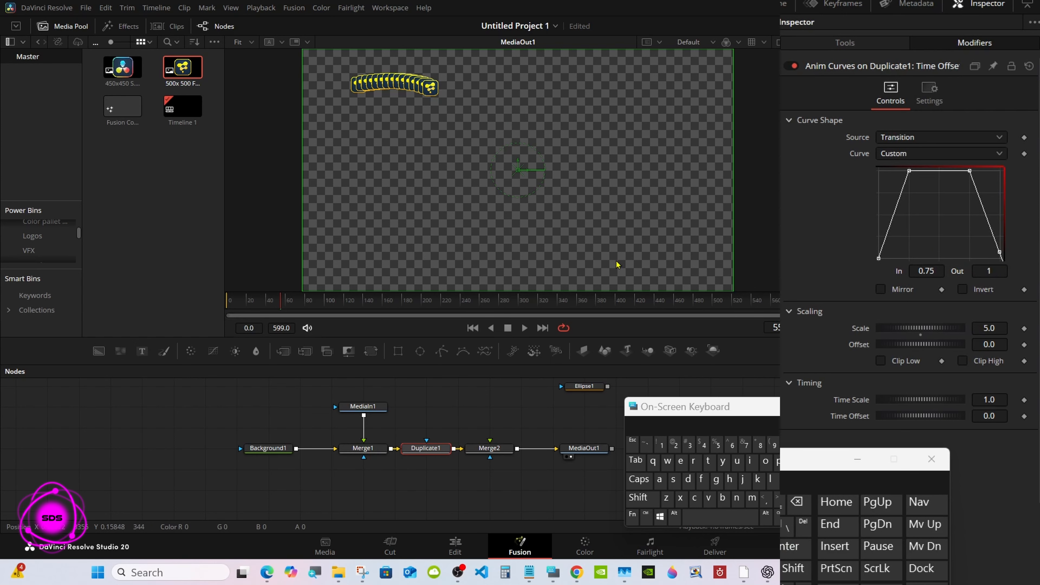
# Step: Preview the duplicate trail from the first frame to frame 599 to check how it spreads and closes up
pyautogui.click(256, 301)
pyautogui.moveTo(256, 301); pyautogui.dragTo(228, 302)
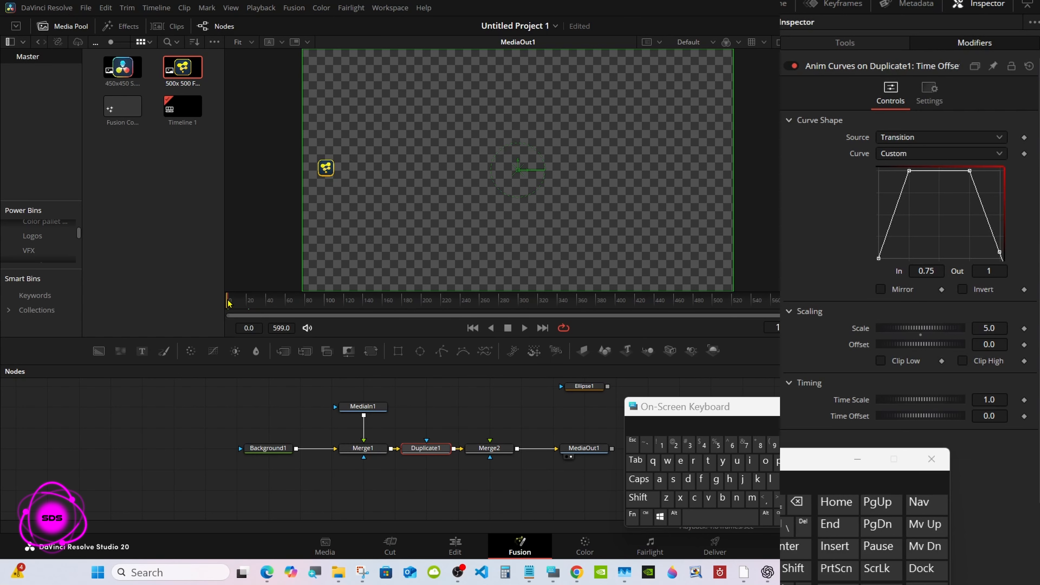
pyautogui.press('space')
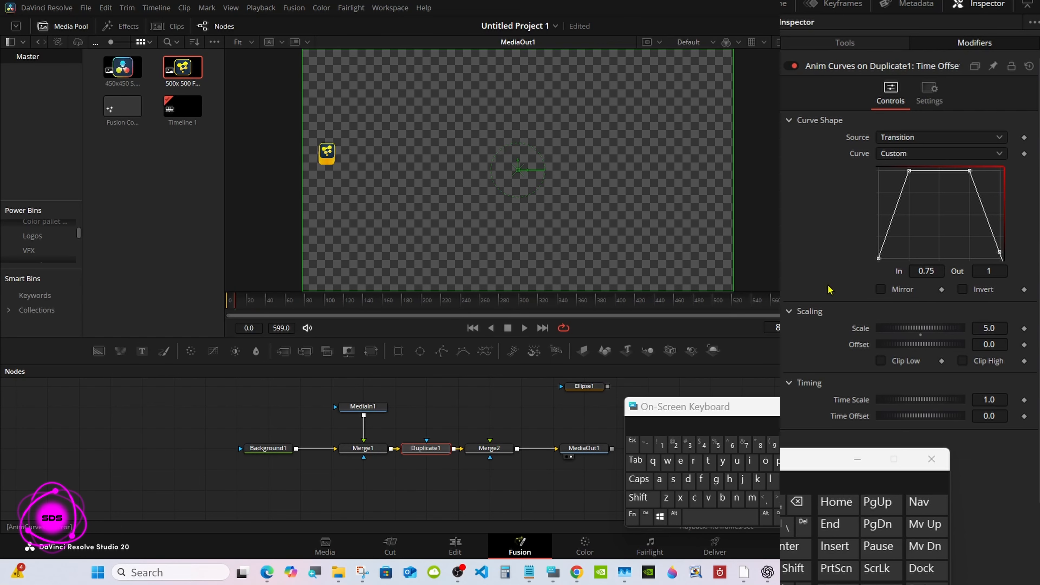
pyautogui.moveTo(266, 303); pyautogui.dragTo(314, 301)
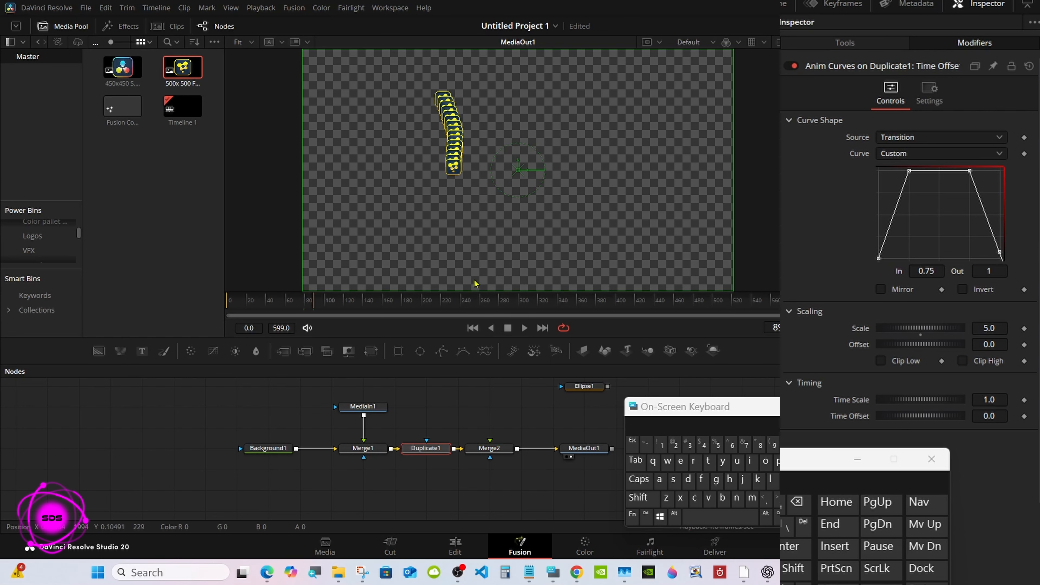
pyautogui.moveTo(415, 303); pyautogui.dragTo(728, 300)
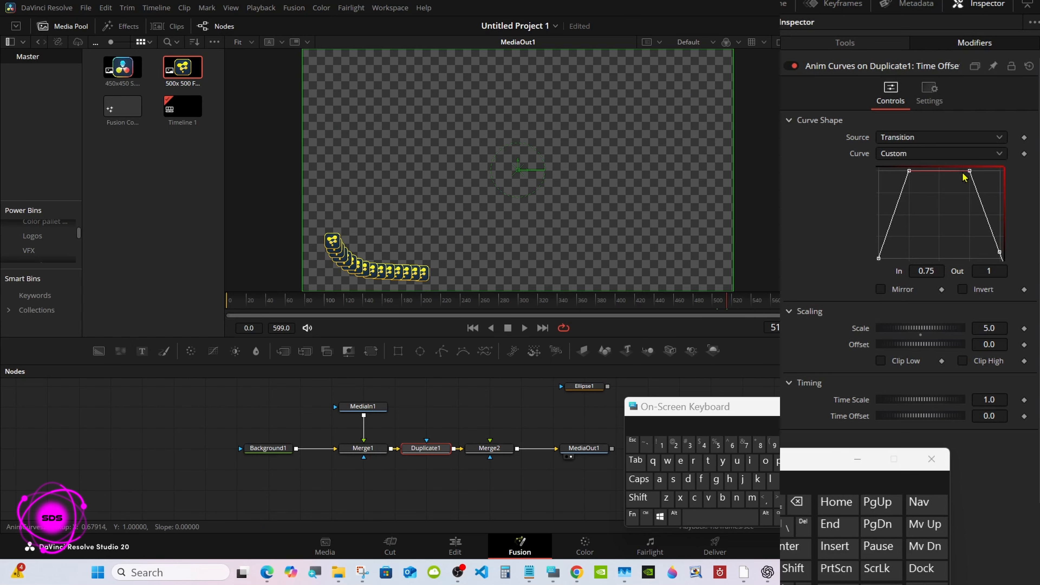
pyautogui.moveTo(772, 304); pyautogui.dragTo(807, 304)
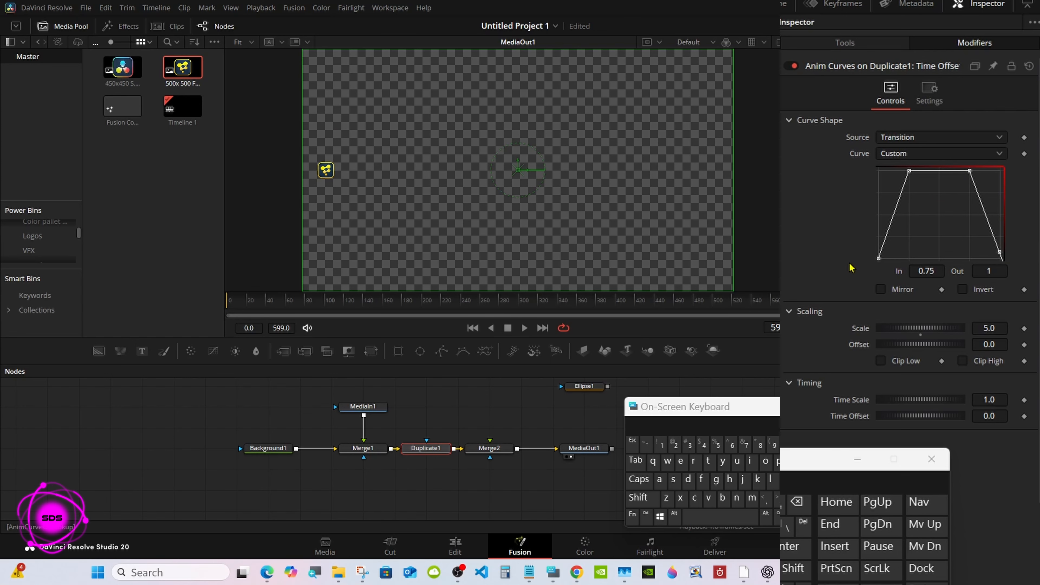
# Step: Copy the Merge1 and Duplicate1 nodes together and paste them as a second branch below the originals
pyautogui.moveTo(798, 467); pyautogui.dragTo(798, 411)
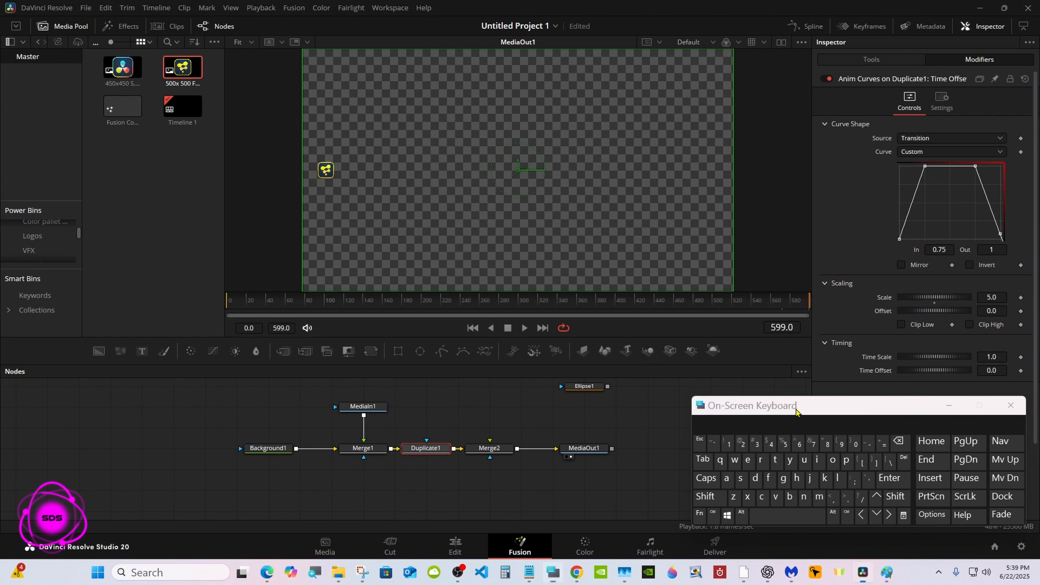
pyautogui.moveTo(513, 365); pyautogui.dragTo(511, 312)
pyautogui.click(494, 356)
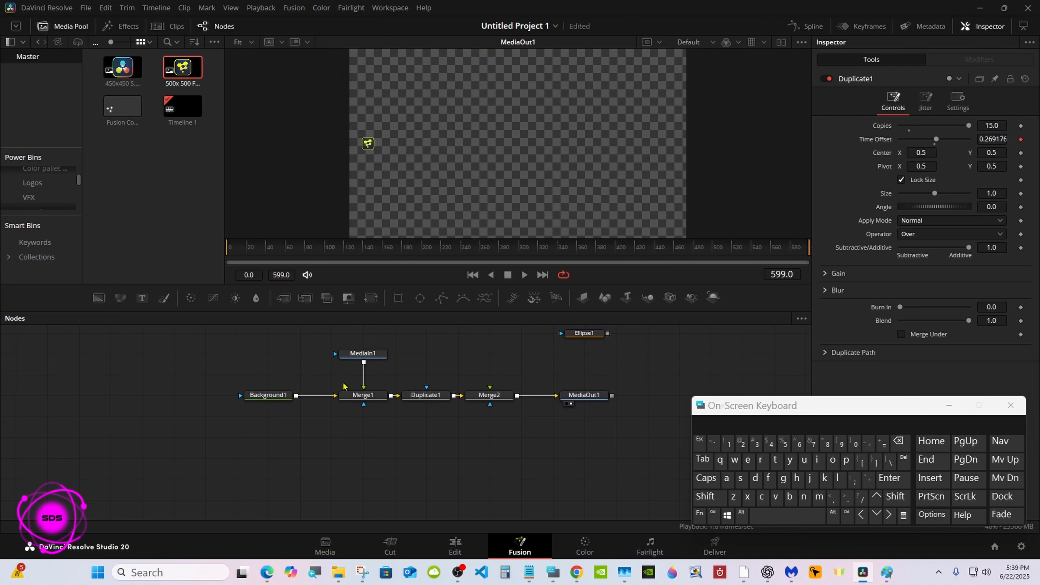
pyautogui.moveTo(342, 382); pyautogui.dragTo(425, 405)
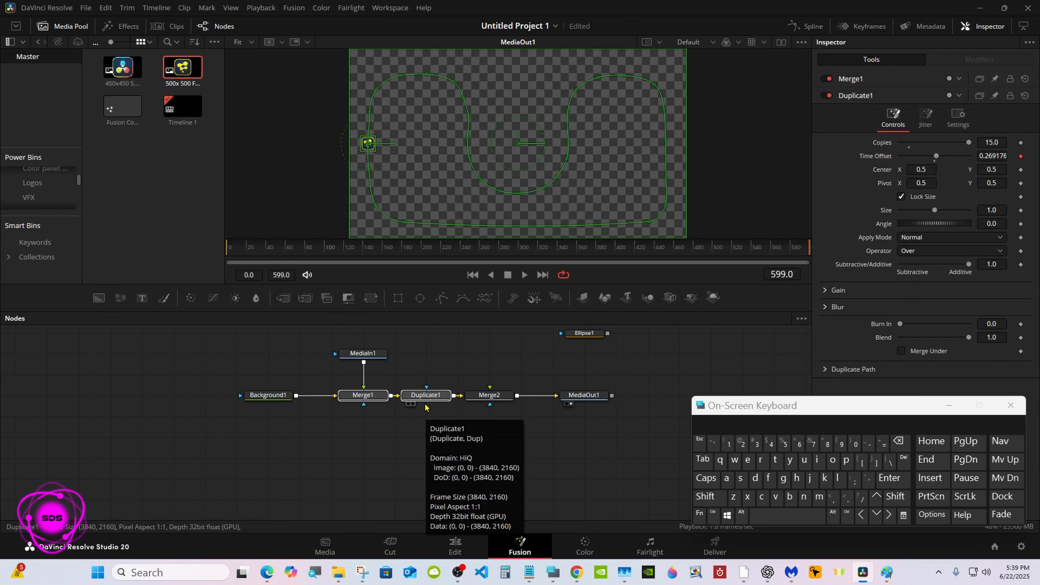
pyautogui.rightClick(425, 407)
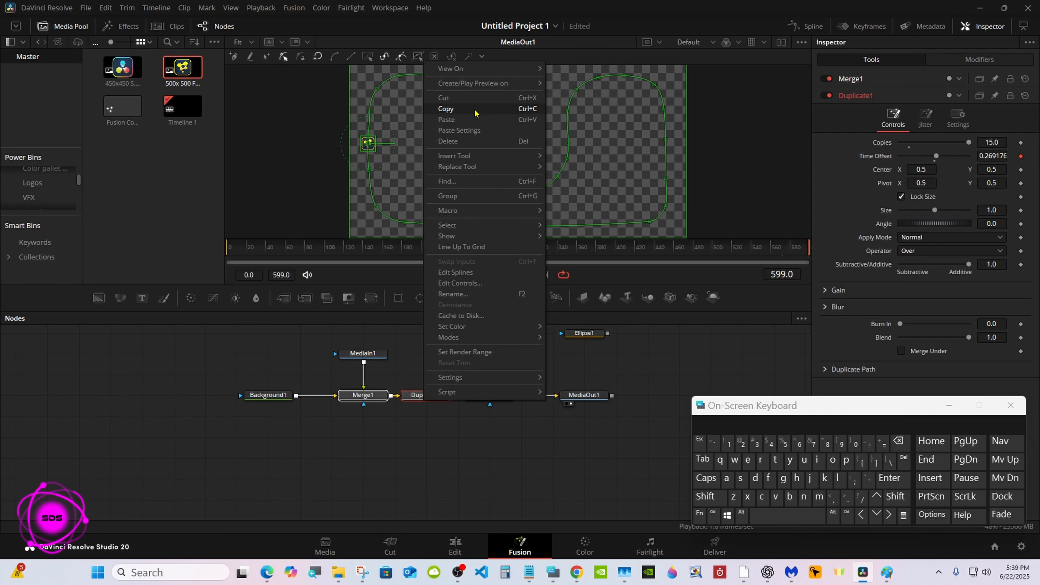
pyautogui.click(476, 110)
pyautogui.click(424, 443)
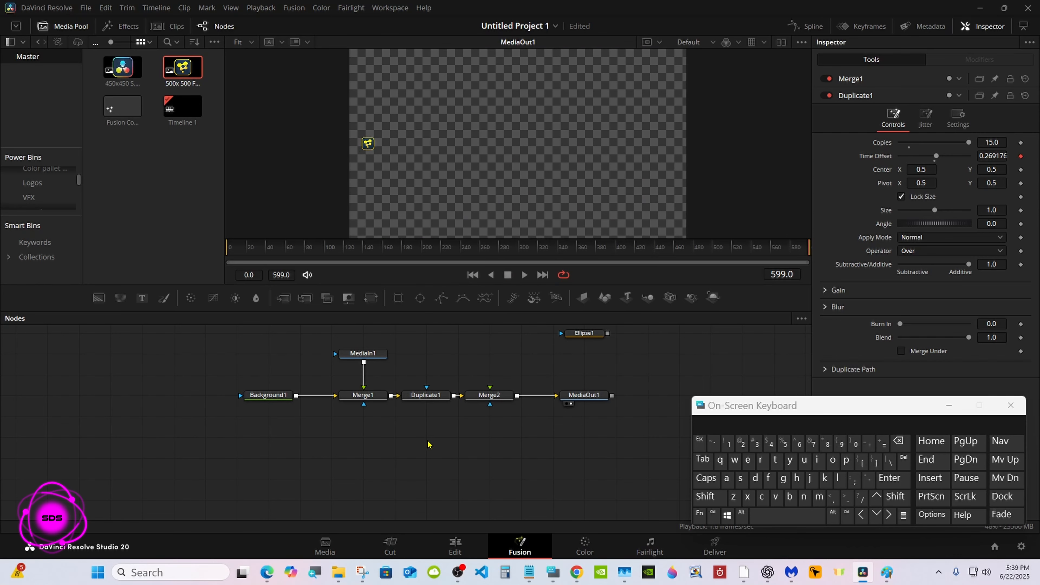
pyautogui.rightClick(427, 443)
pyautogui.click(461, 422)
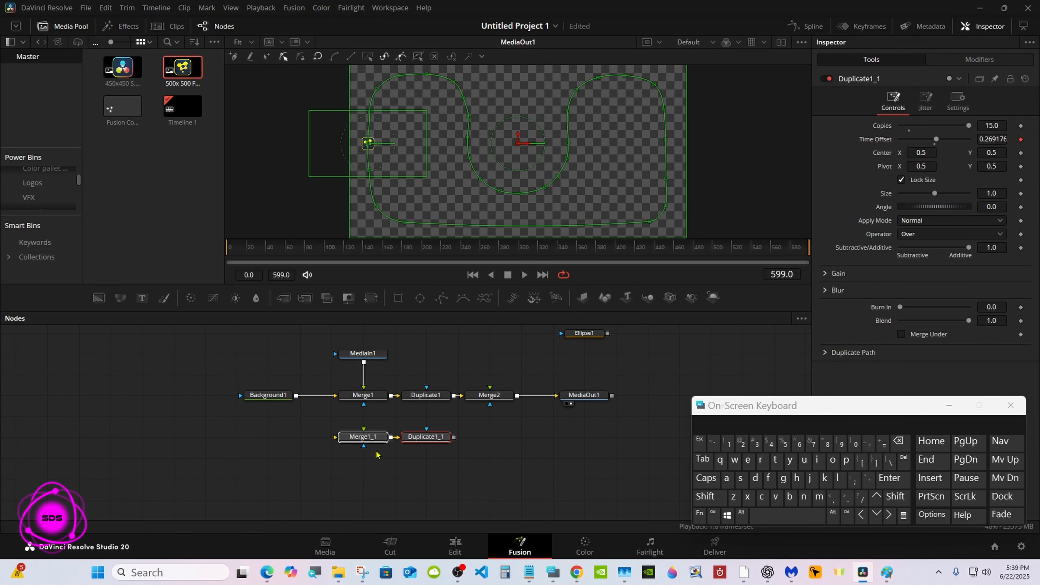
# Step: Connect Background1 to the pasted Merge1_1 node and feed Duplicate1_1 into Merge2's foreground input
pyautogui.click(297, 406)
pyautogui.moveTo(296, 396); pyautogui.dragTo(340, 442)
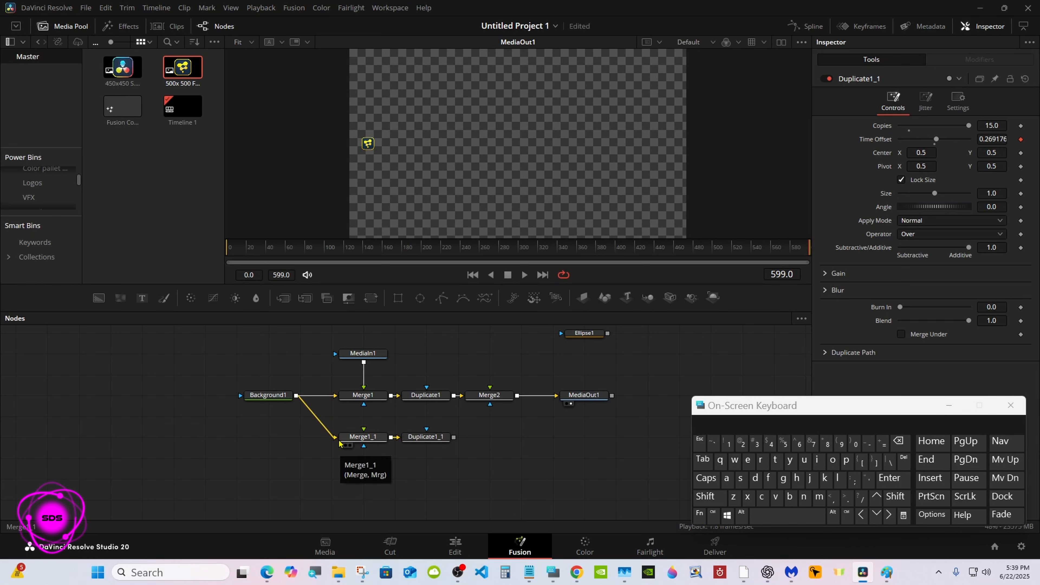
pyautogui.moveTo(454, 437); pyautogui.dragTo(615, 395)
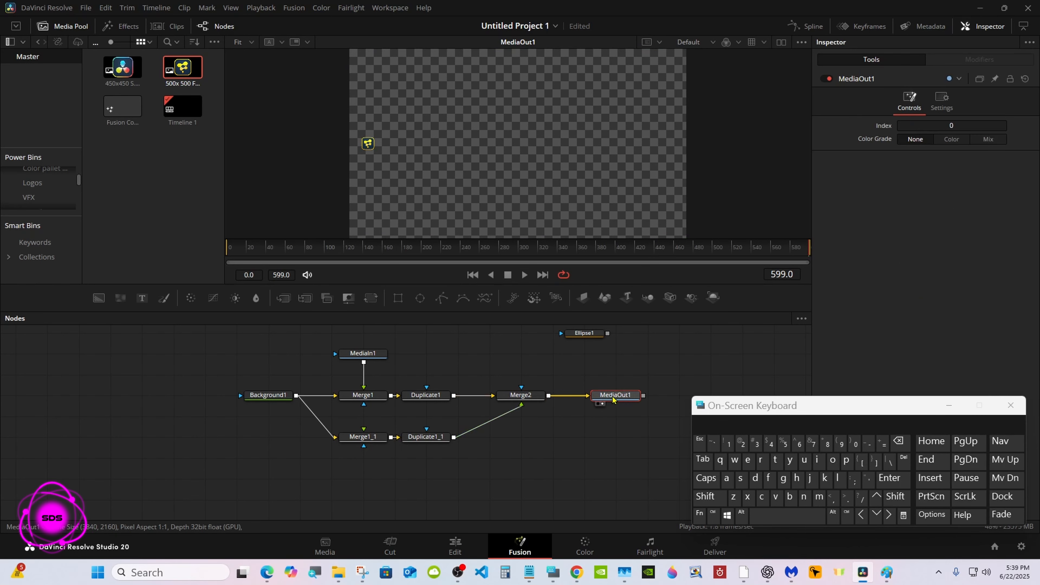
# Step: Make room beside Merge1_1 and insert a Transform node between it and Duplicate1_1
pyautogui.moveTo(426, 437); pyautogui.dragTo(490, 436)
pyautogui.click(373, 443)
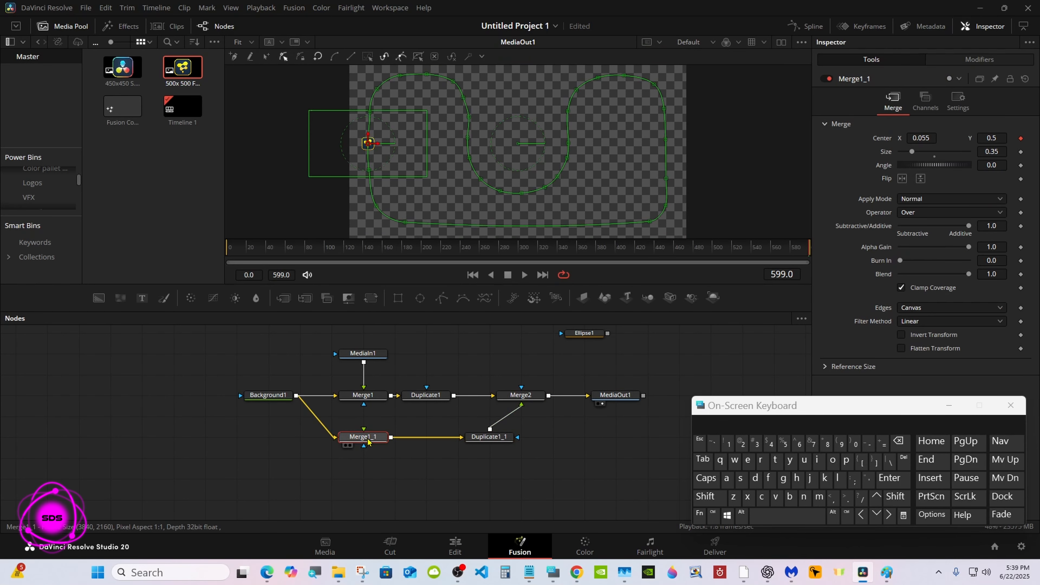
pyautogui.moveTo(339, 378); pyautogui.dragTo(373, 457)
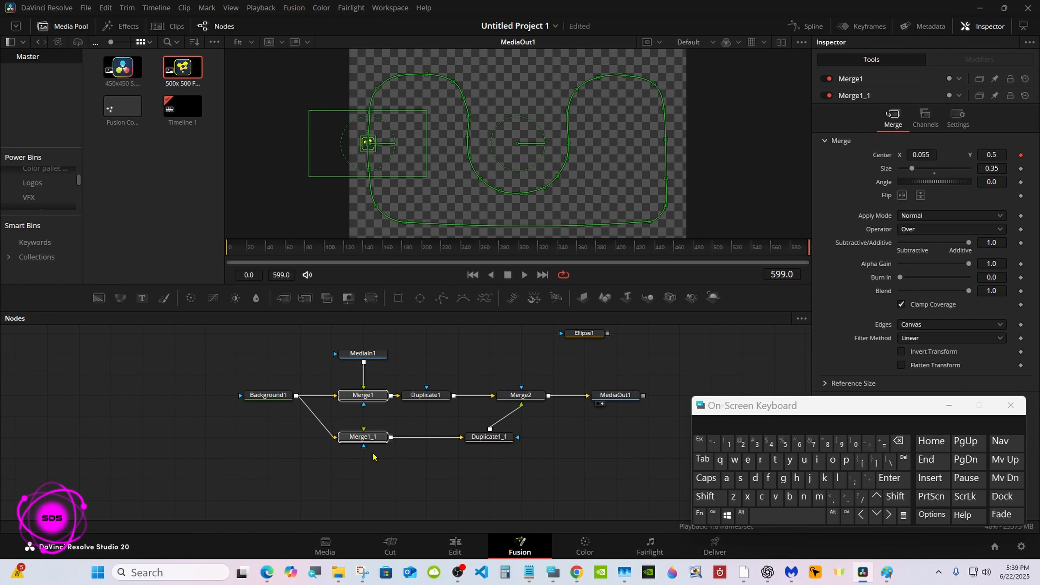
pyautogui.click(370, 437)
pyautogui.click(370, 298)
# Step: Flip the second branch's Transform1 node both vertically and horizontally to mirror its motion path
pyautogui.moveTo(330, 378); pyautogui.dragTo(429, 445)
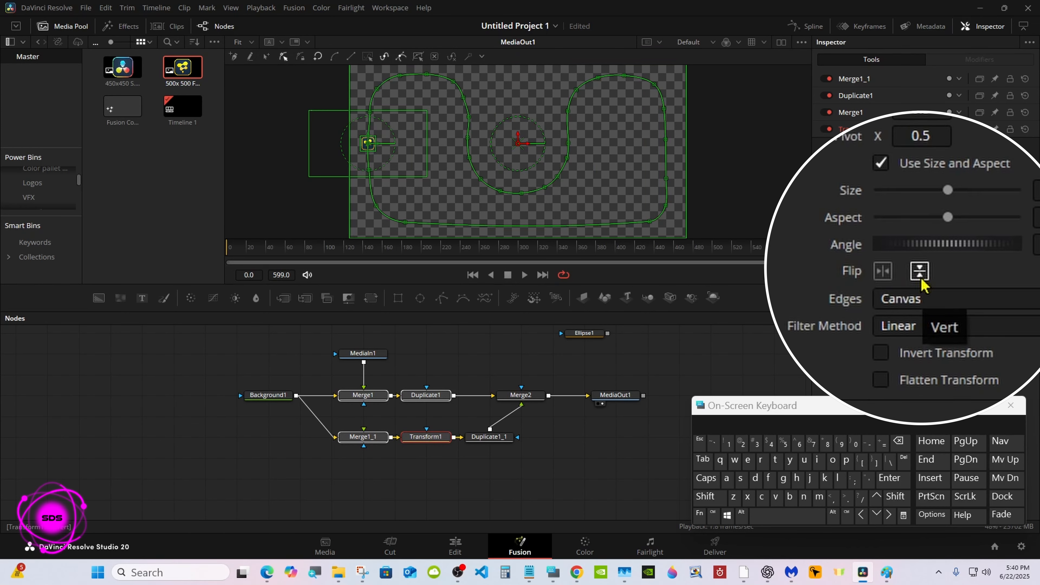
pyautogui.click(922, 281)
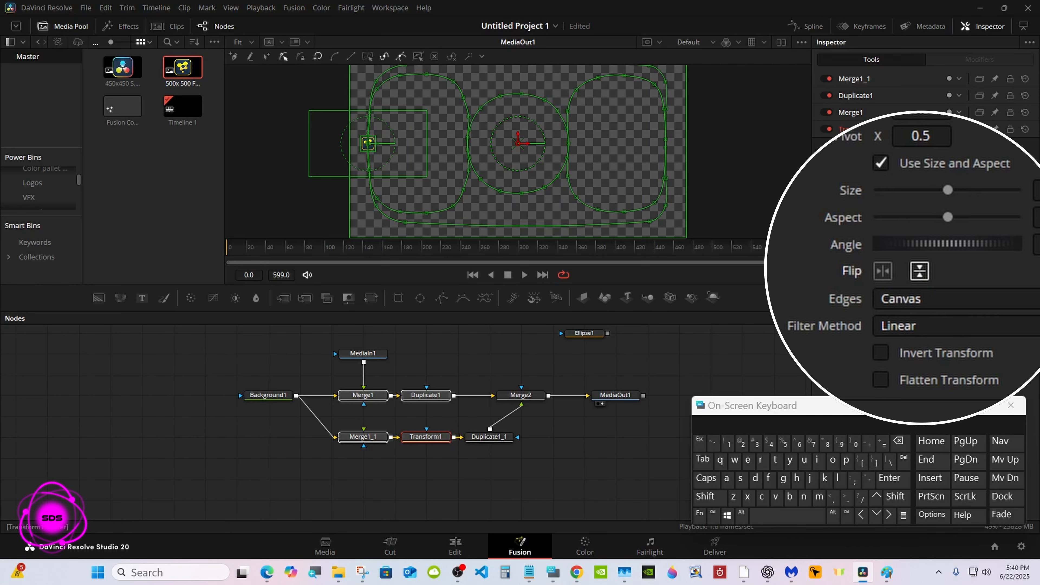
pyautogui.click(886, 276)
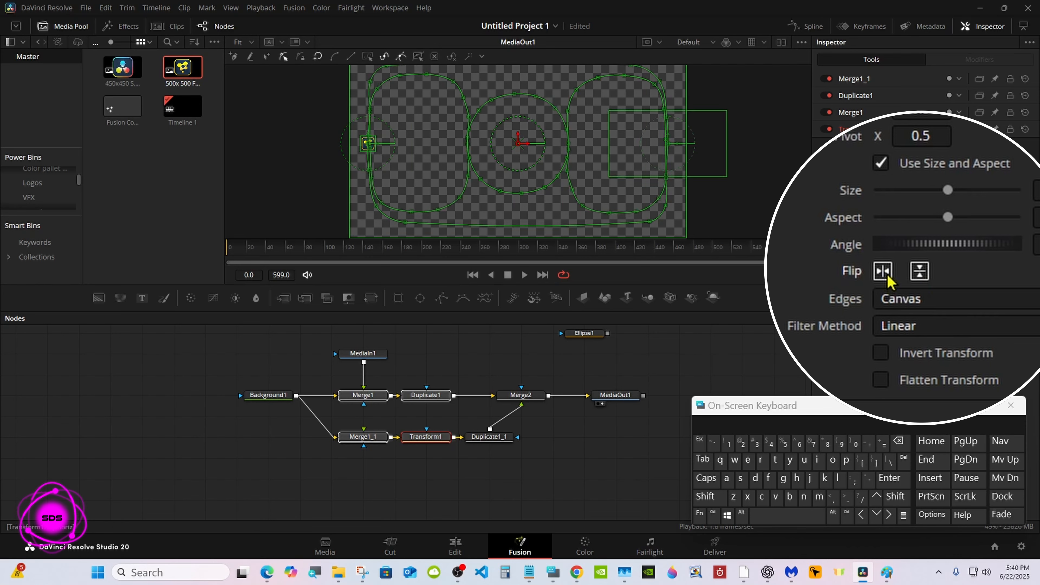
# Step: Add the 450x450 image as Merge1_1's foreground and scrub to about frame 357 to preview both trails
pyautogui.click(393, 427)
pyautogui.moveTo(122, 68); pyautogui.dragTo(364, 479)
pyautogui.moveTo(364, 471); pyautogui.dragTo(364, 436)
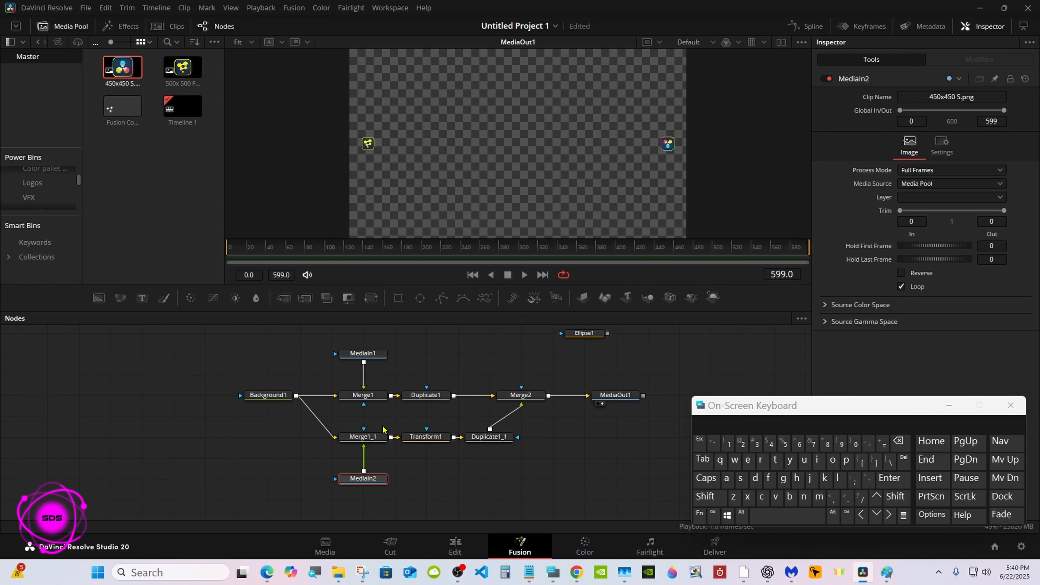
pyautogui.click(374, 440)
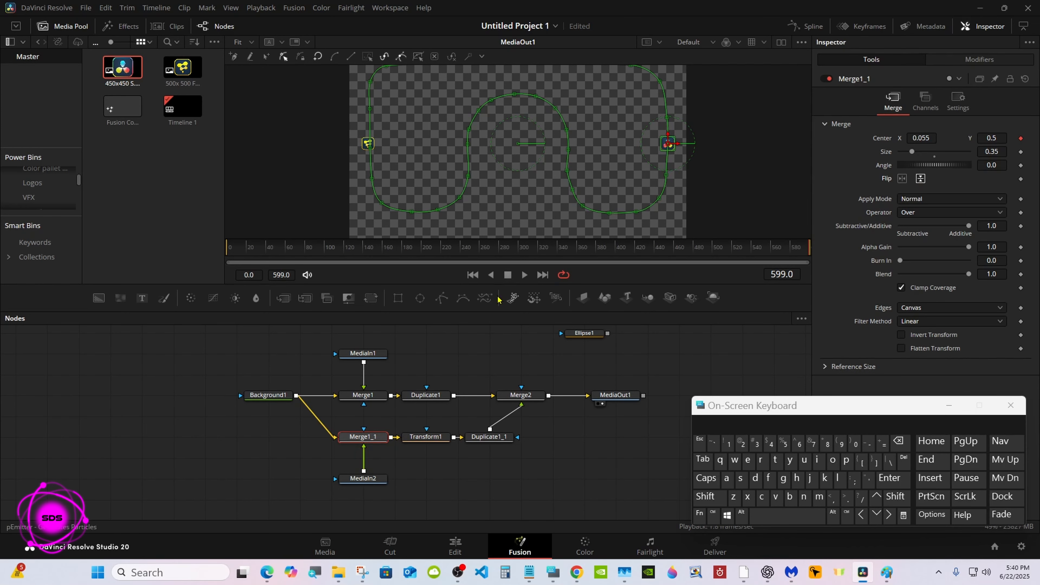
pyautogui.moveTo(253, 249); pyautogui.dragTo(580, 246)
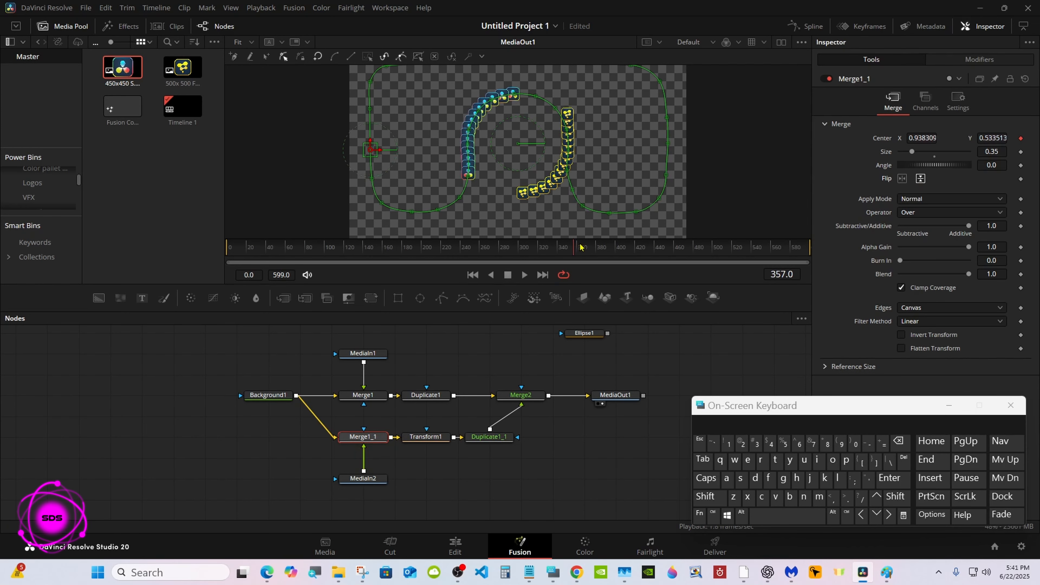